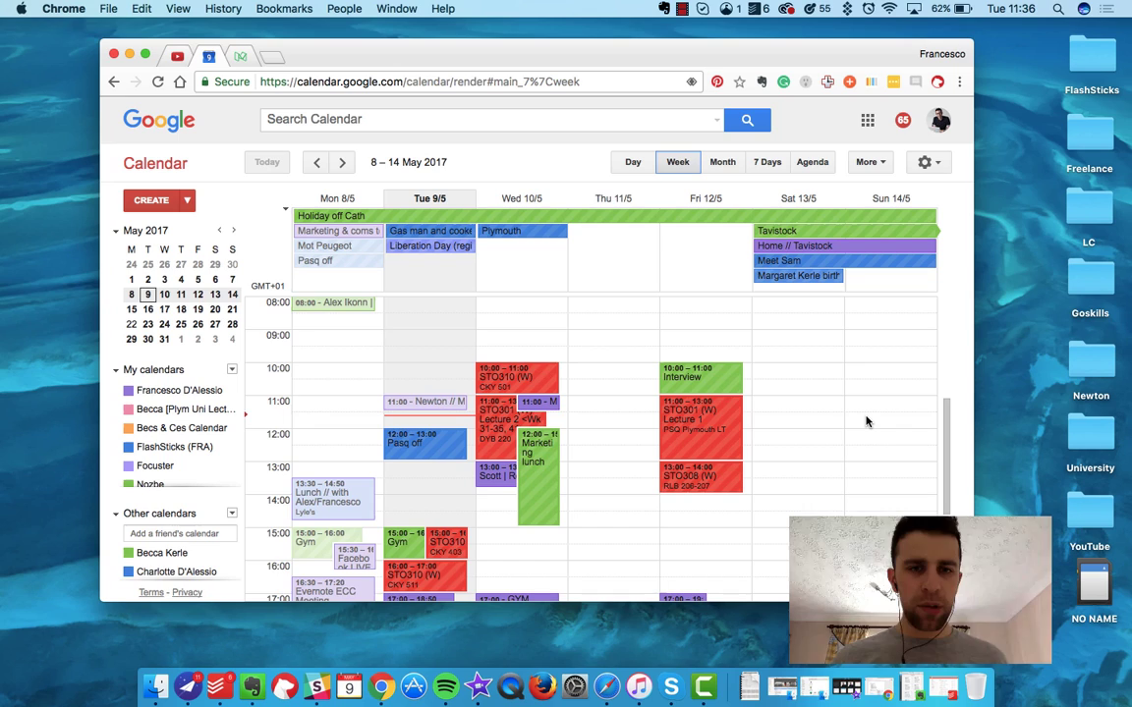
# Step: Look over the 8–14 May 2017 week and show the options of the pinned calendar tab
pyautogui.scroll(-2, 866, 422)
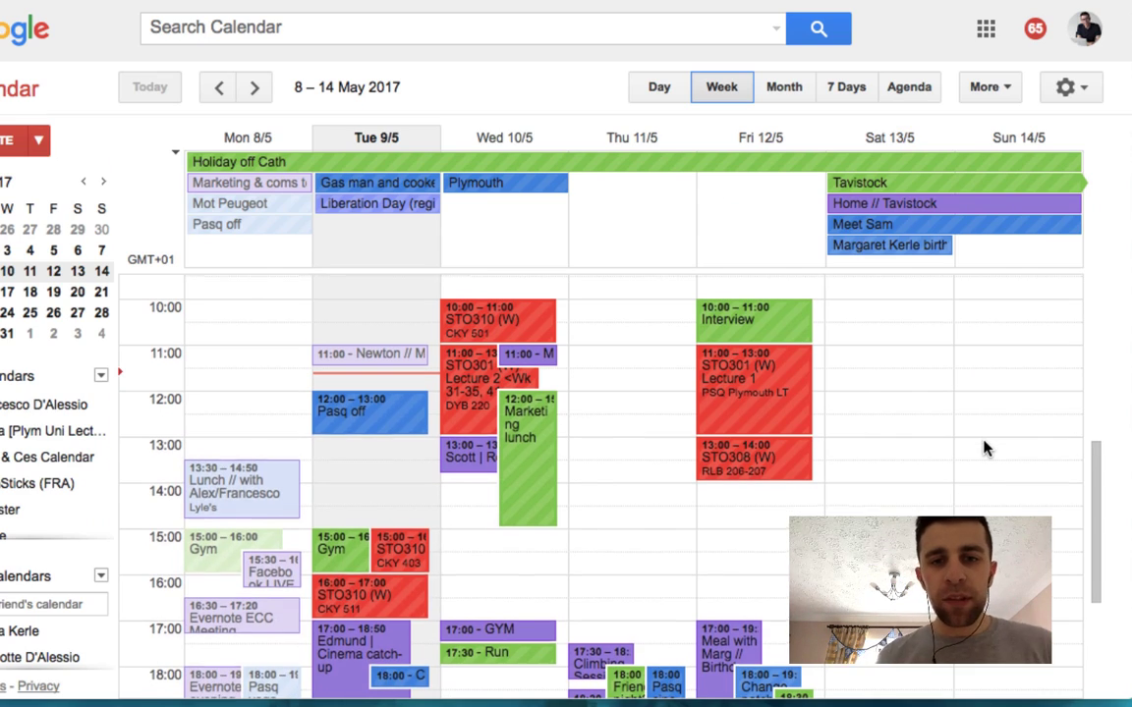
pyautogui.scroll(-1, 986, 449)
pyautogui.scroll(2, 987, 448)
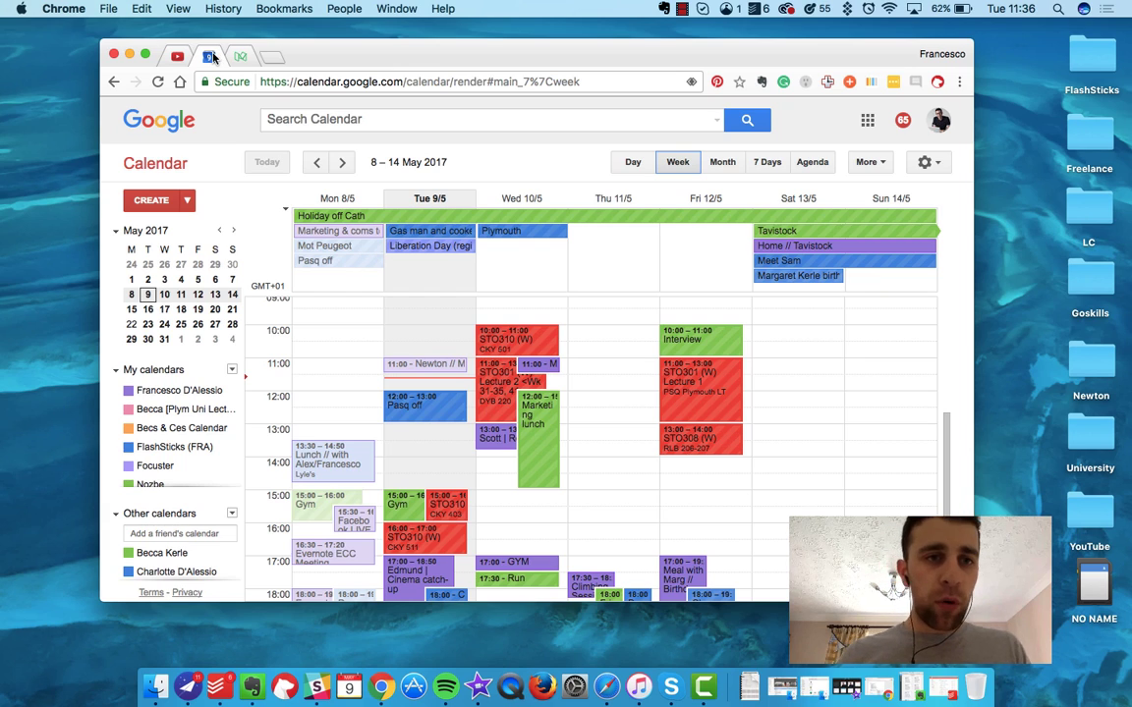
pyautogui.rightClick(212, 57)
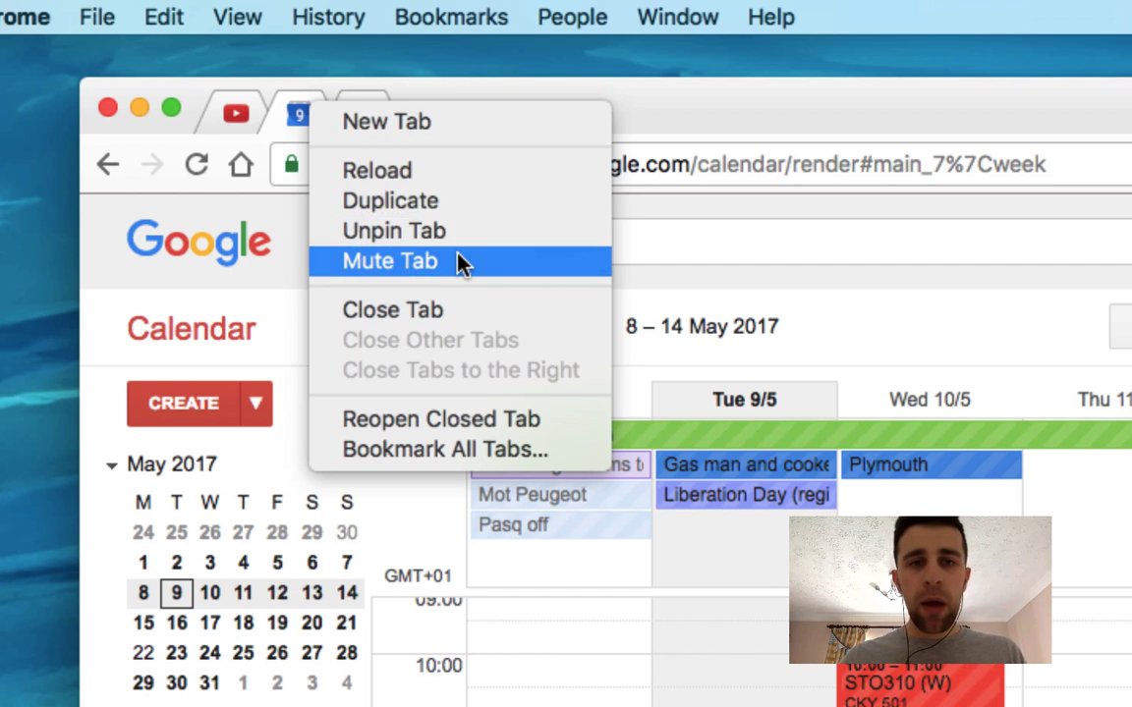
pyautogui.click(462, 261)
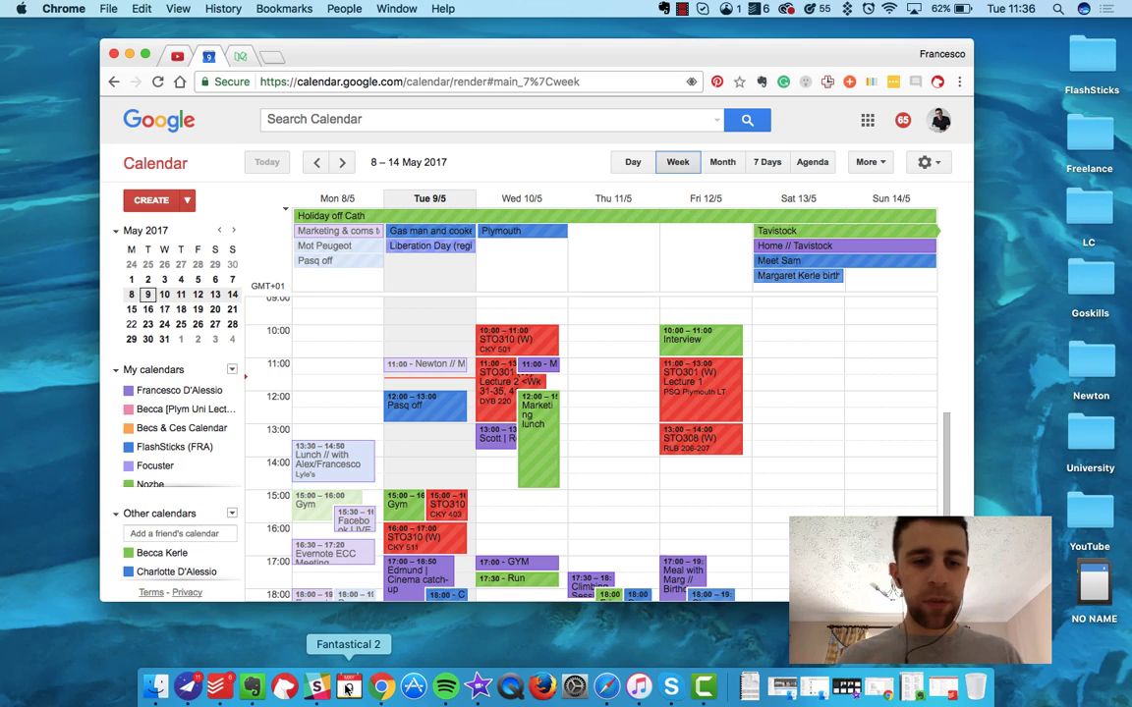
# Step: Switch to Fantastical 2, show the calendar by week and select Monday's 13:30 lunch event
pyautogui.click(347, 688)
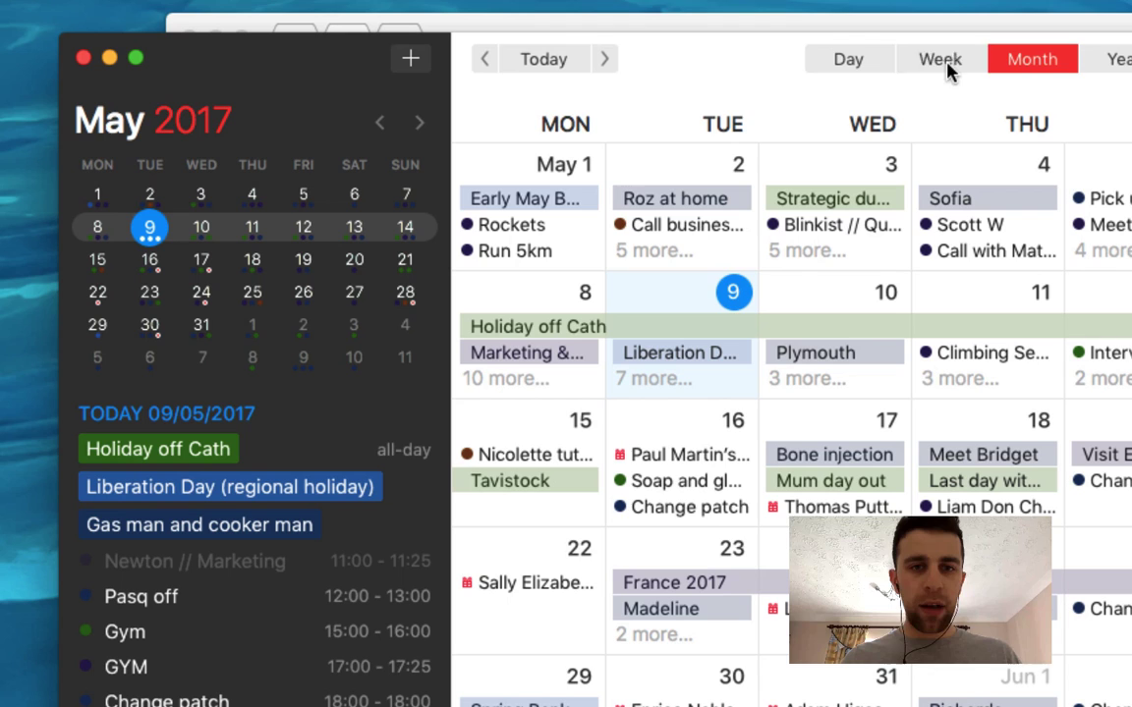
pyautogui.press('super+2')
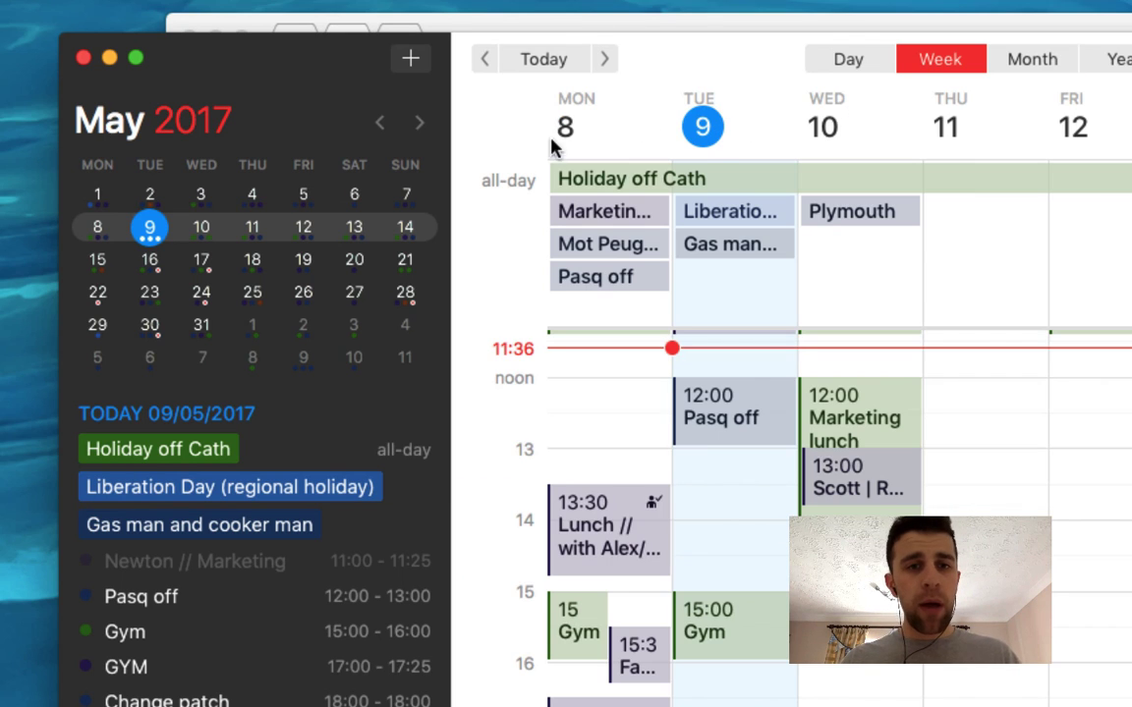
pyautogui.scroll(-1, 706, 448)
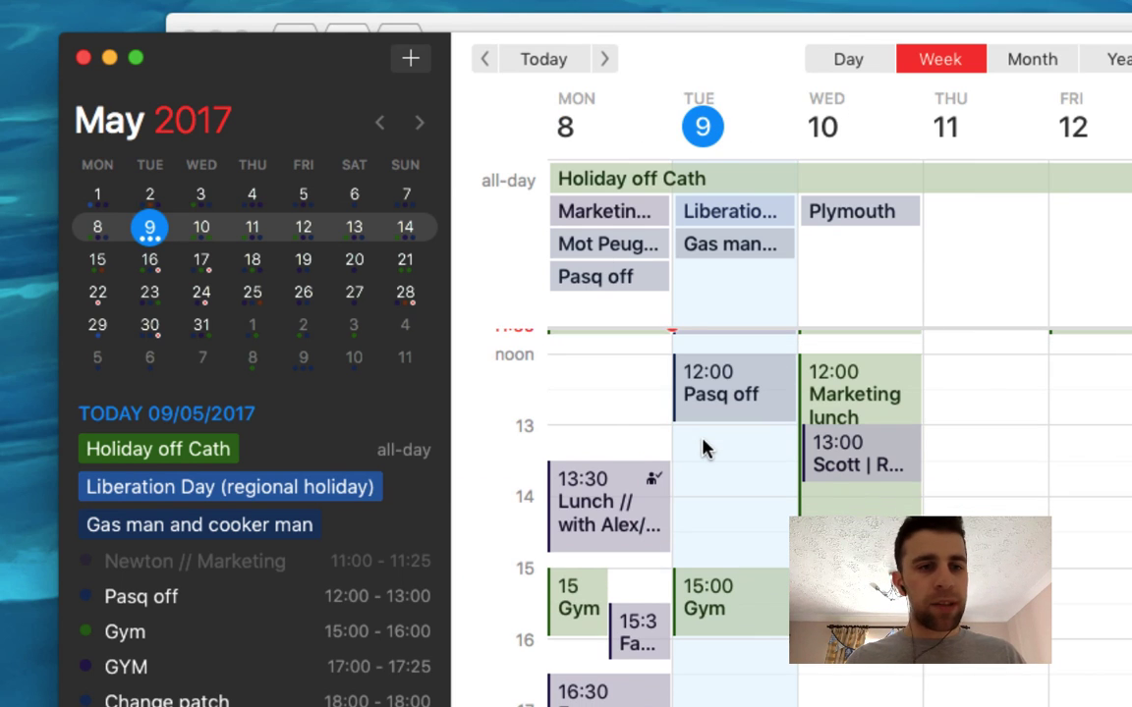
pyautogui.click(649, 503)
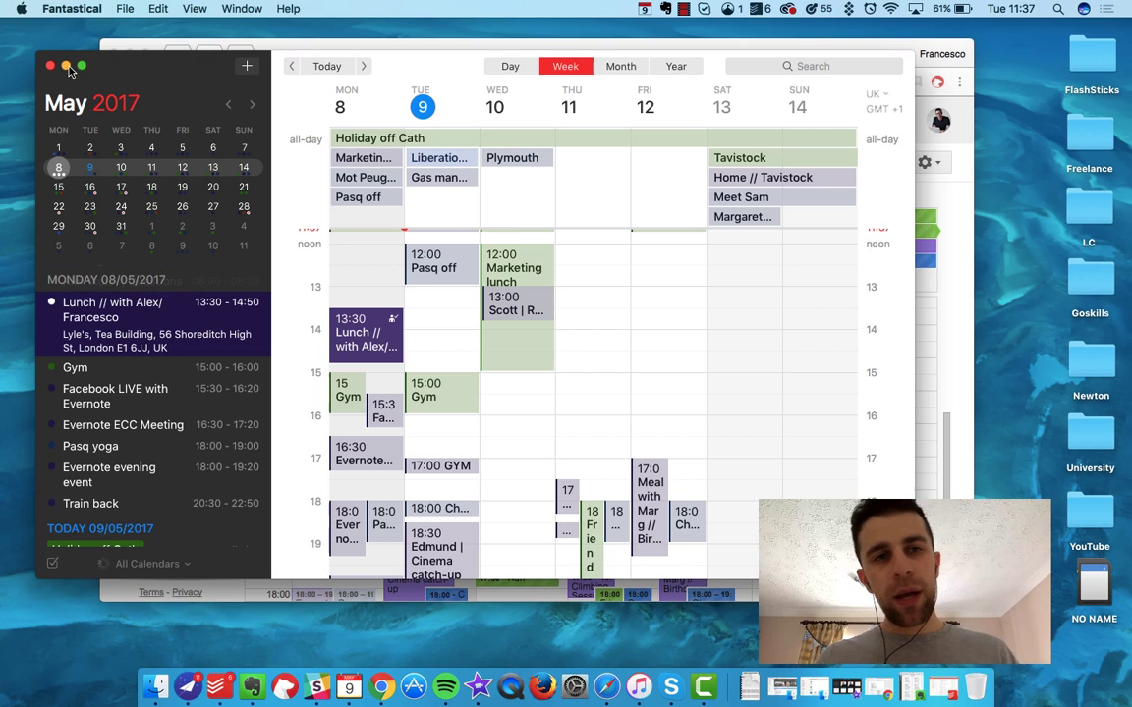
# Step: Minimize Fantastical and examine the colour-coded events of the 8–14 May week in Google Calendar
pyautogui.click(66, 66)
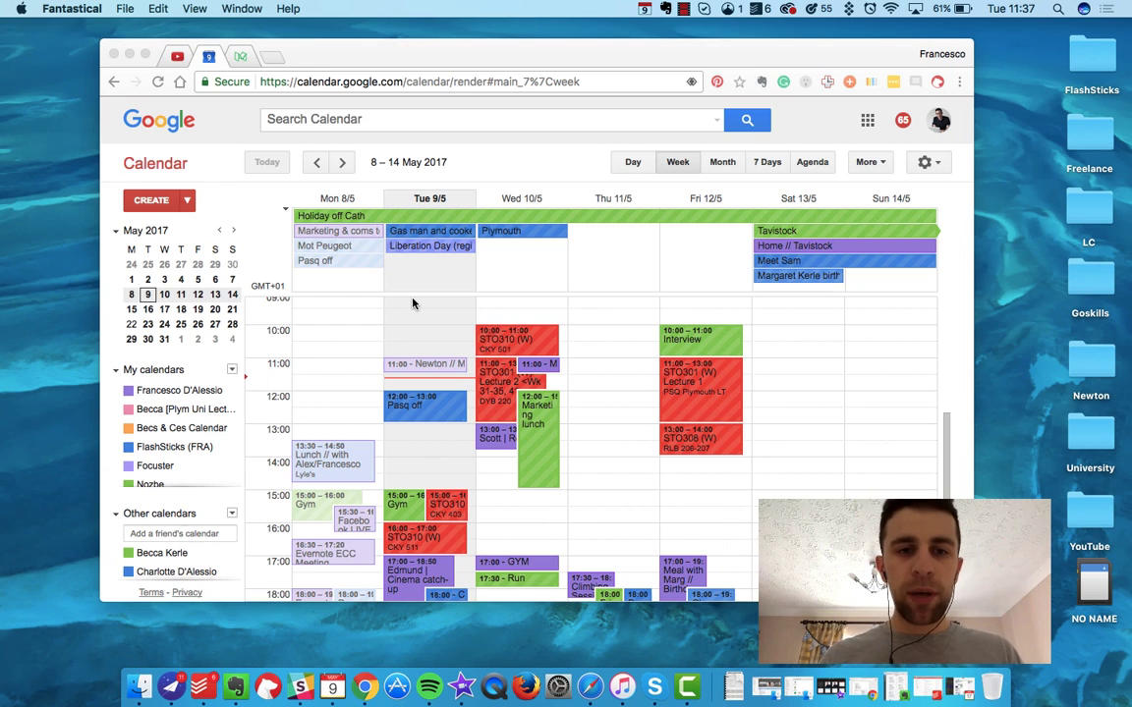
pyautogui.scroll(-1, 432, 341)
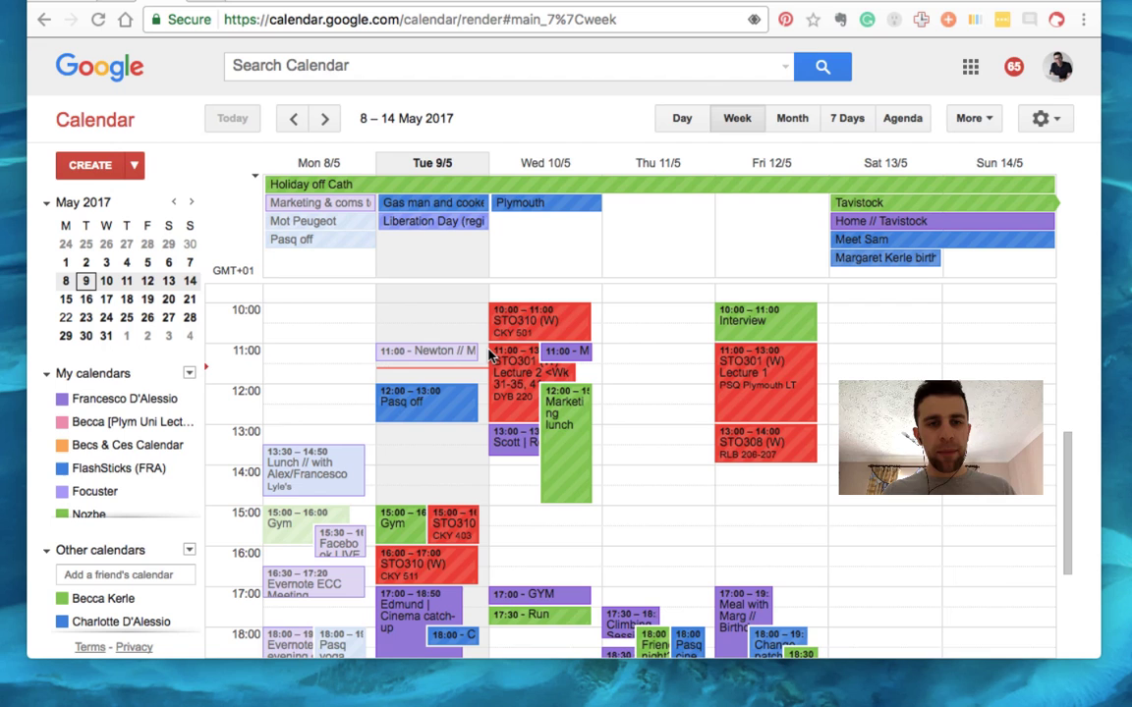
pyautogui.scroll(-1, 491, 356)
pyautogui.scroll(1, 491, 356)
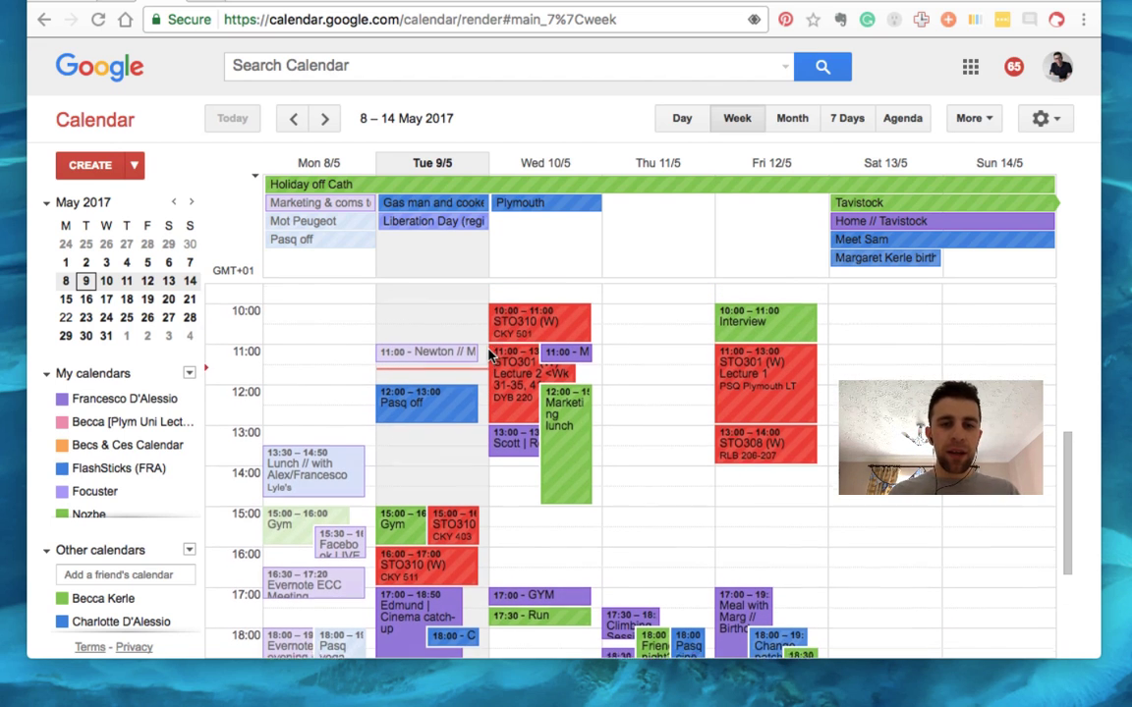
pyautogui.scroll(-1, 531, 393)
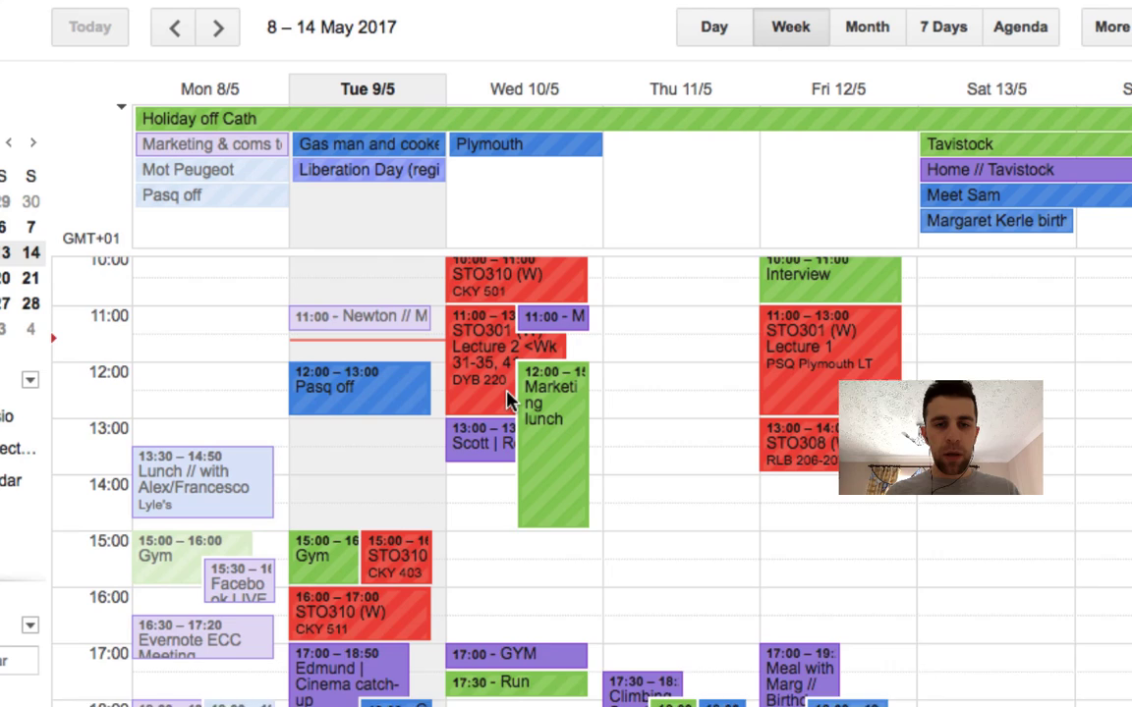
pyautogui.scroll(1, 508, 398)
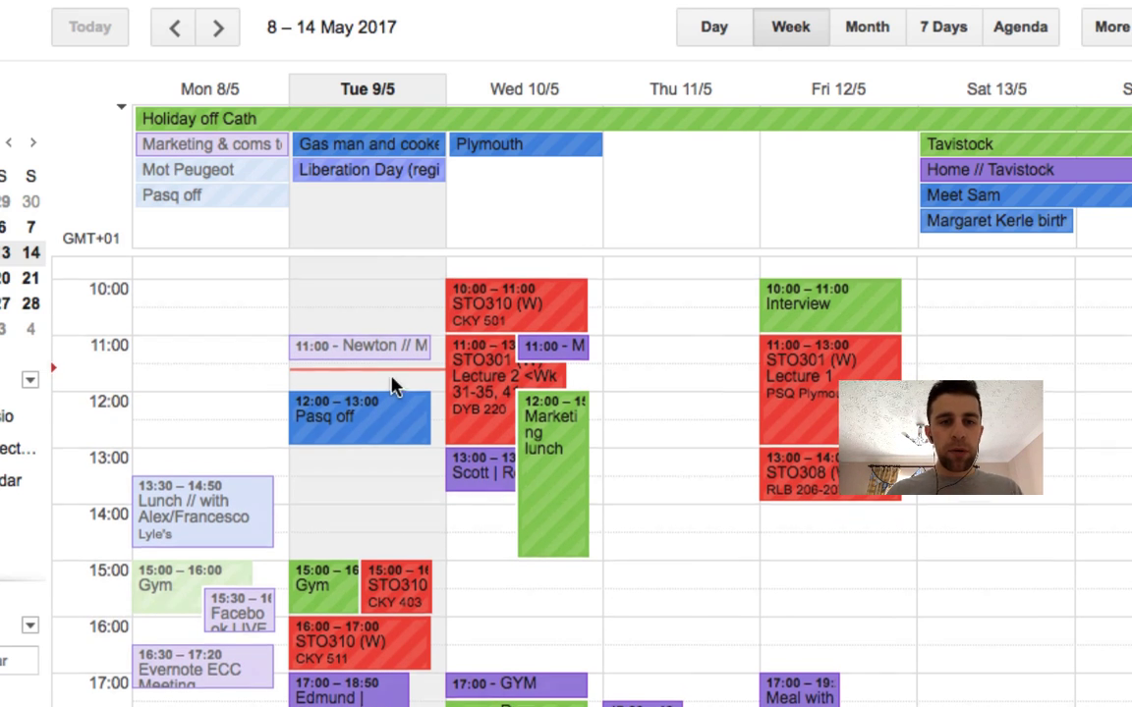
pyautogui.scroll(-1, 390, 384)
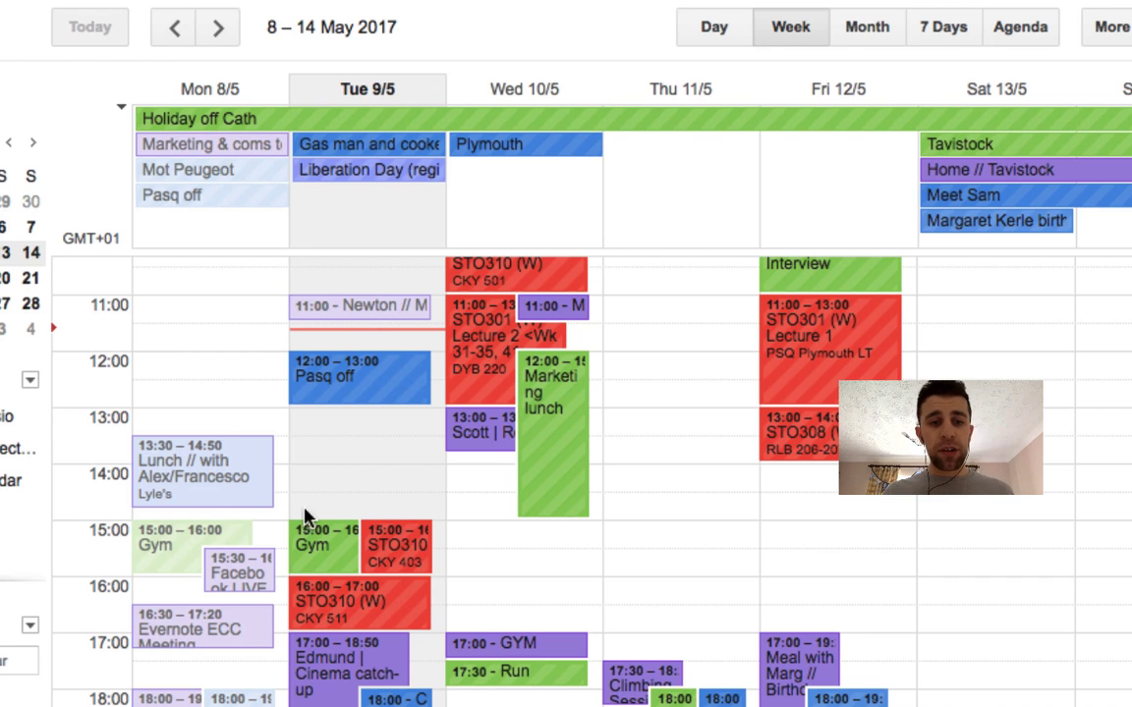
pyautogui.scroll(-1, 323, 649)
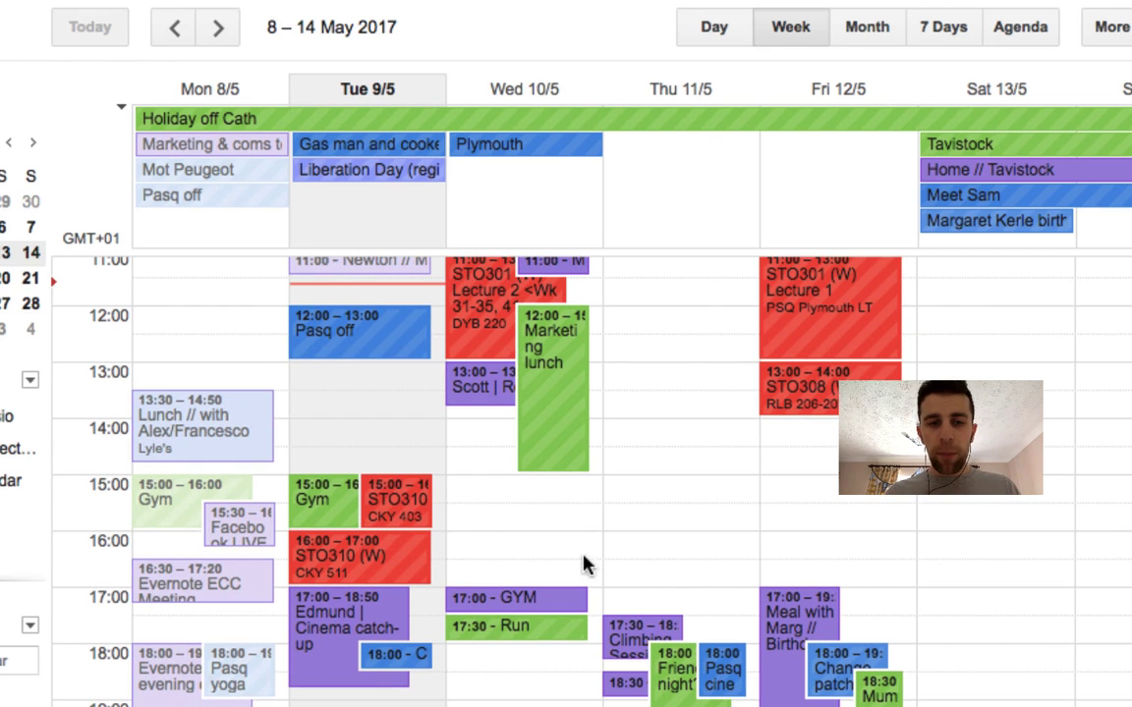
pyautogui.scroll(1, 367, 468)
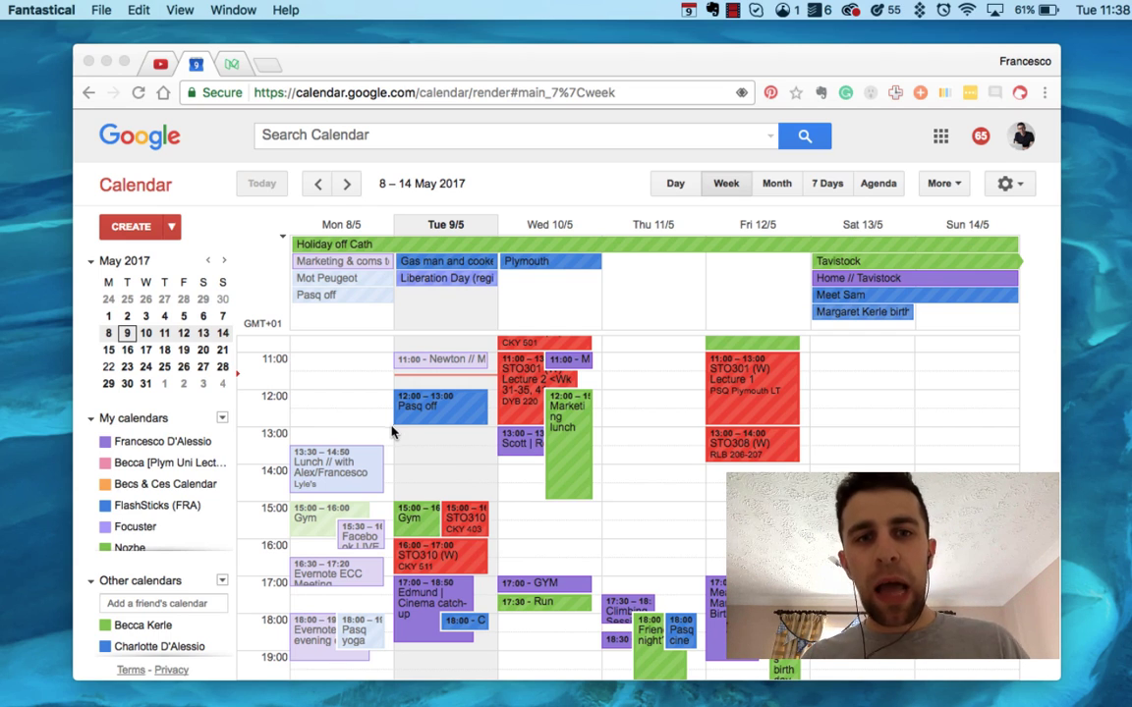
# Step: Go back to December 2016 and review the events of the 5–11 December week
pyautogui.click(208, 261)
pyautogui.click(207, 260)
pyautogui.click(207, 260)
pyautogui.click(207, 260)
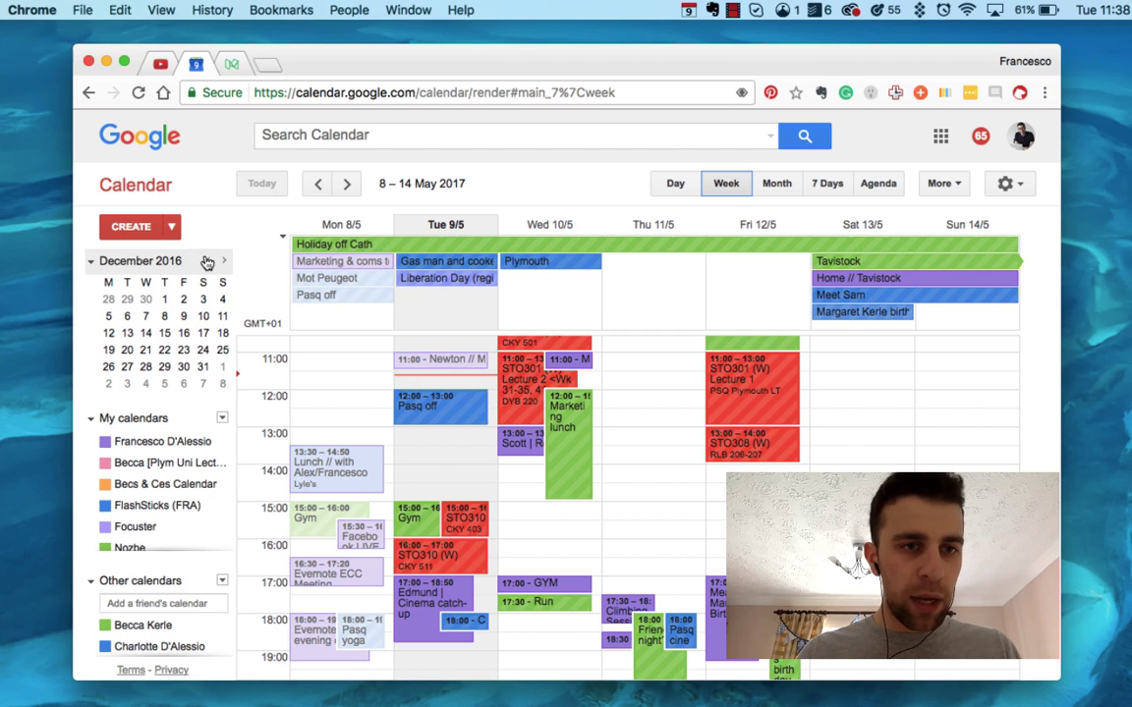
pyautogui.click(159, 315)
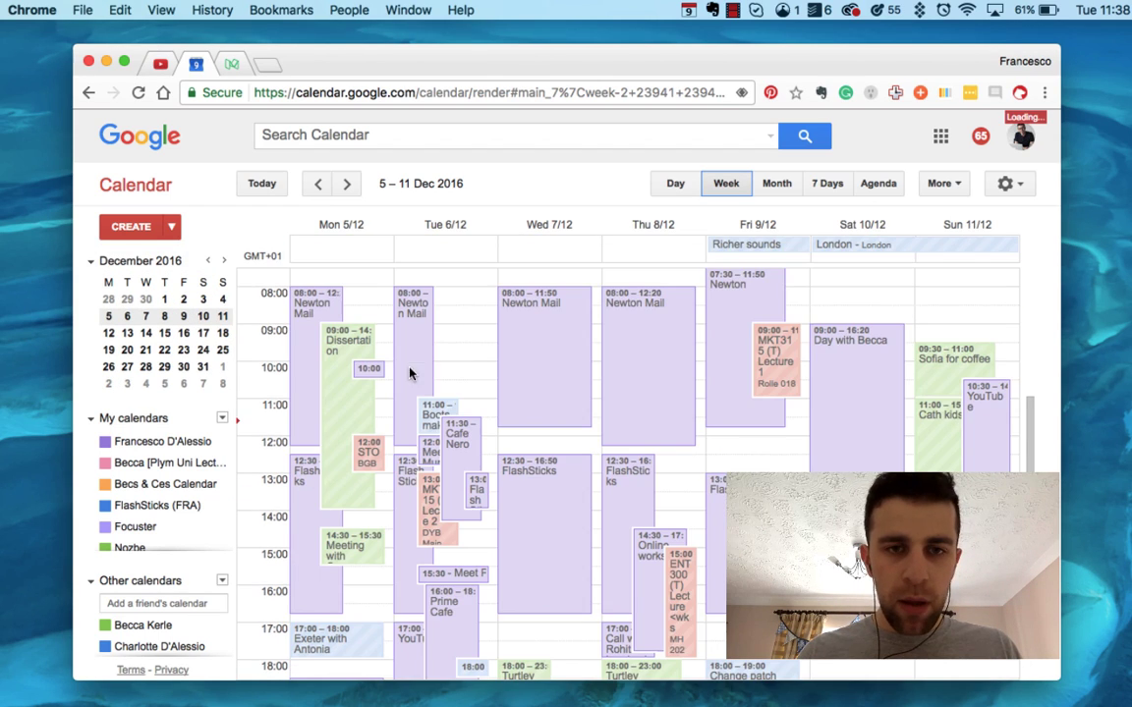
pyautogui.scroll(2, 480, 385)
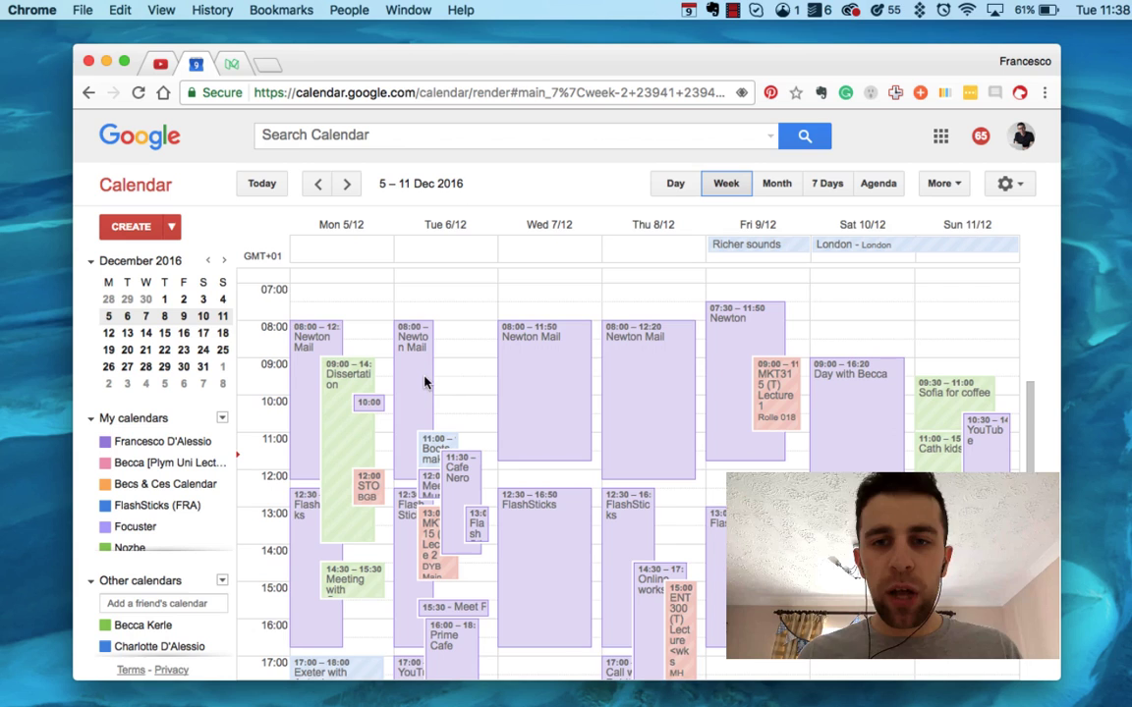
pyautogui.scroll(-2, 447, 393)
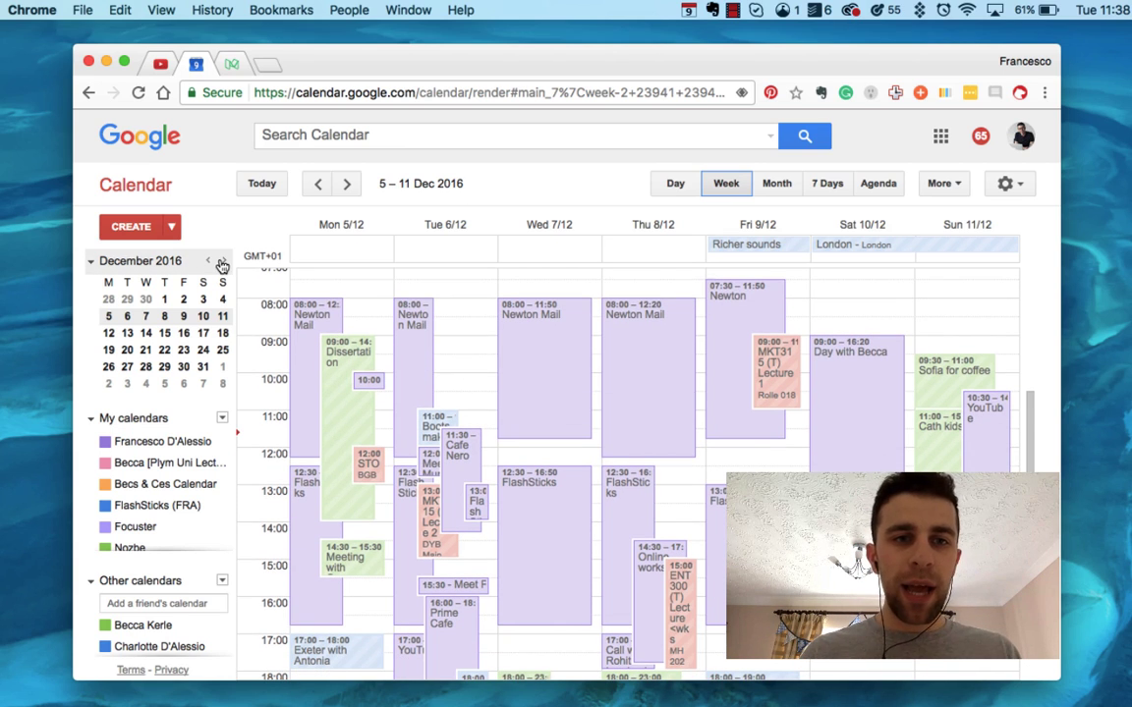
# Step: Return to the current week and view the details of Tuesday's 15:00 STO310 tutorial
pyautogui.click(253, 188)
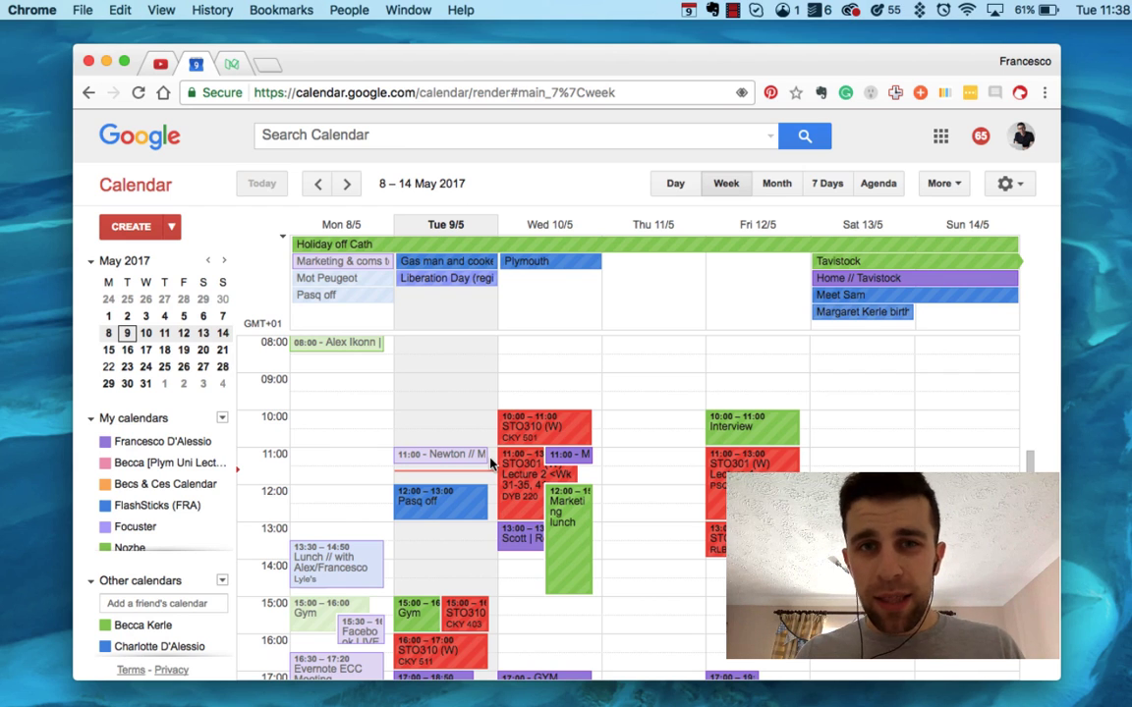
pyautogui.scroll(-3, 550, 472)
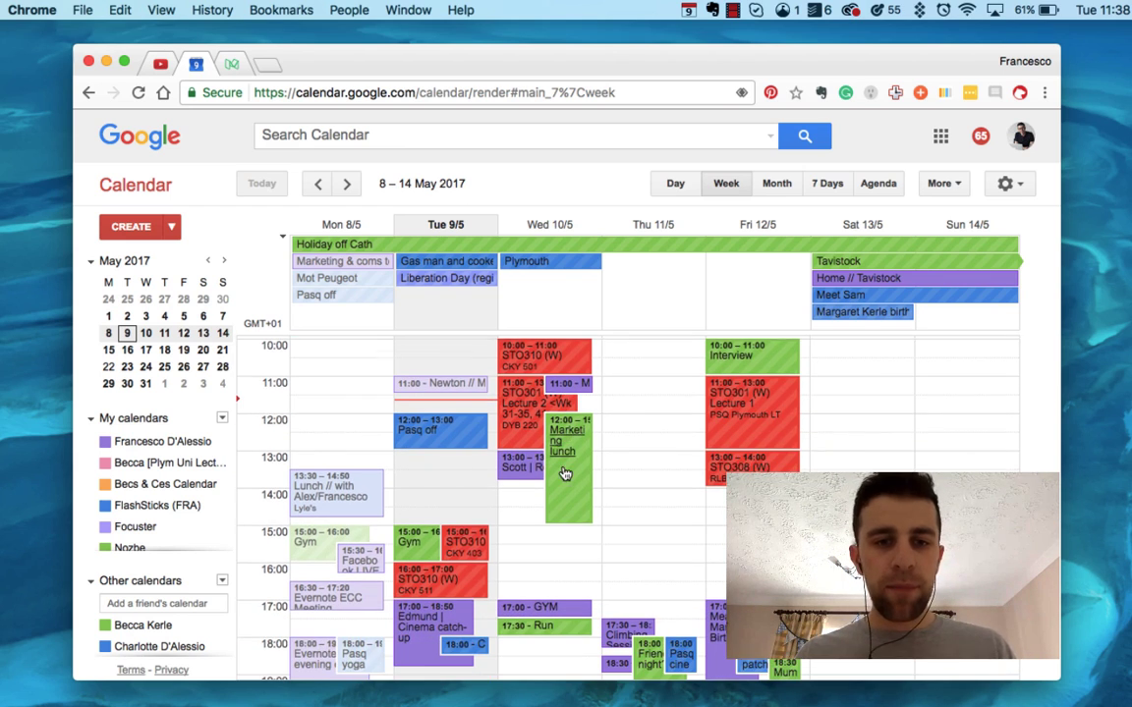
pyautogui.scroll(-1, 531, 501)
pyautogui.click(481, 553)
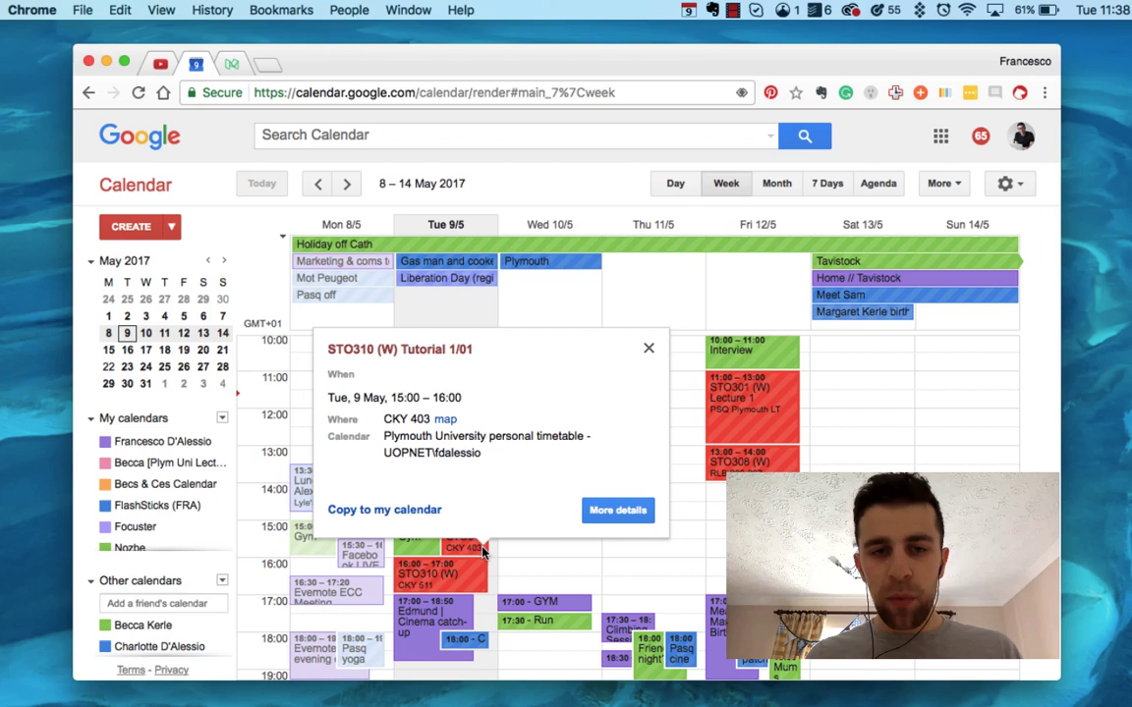
pyautogui.click(648, 351)
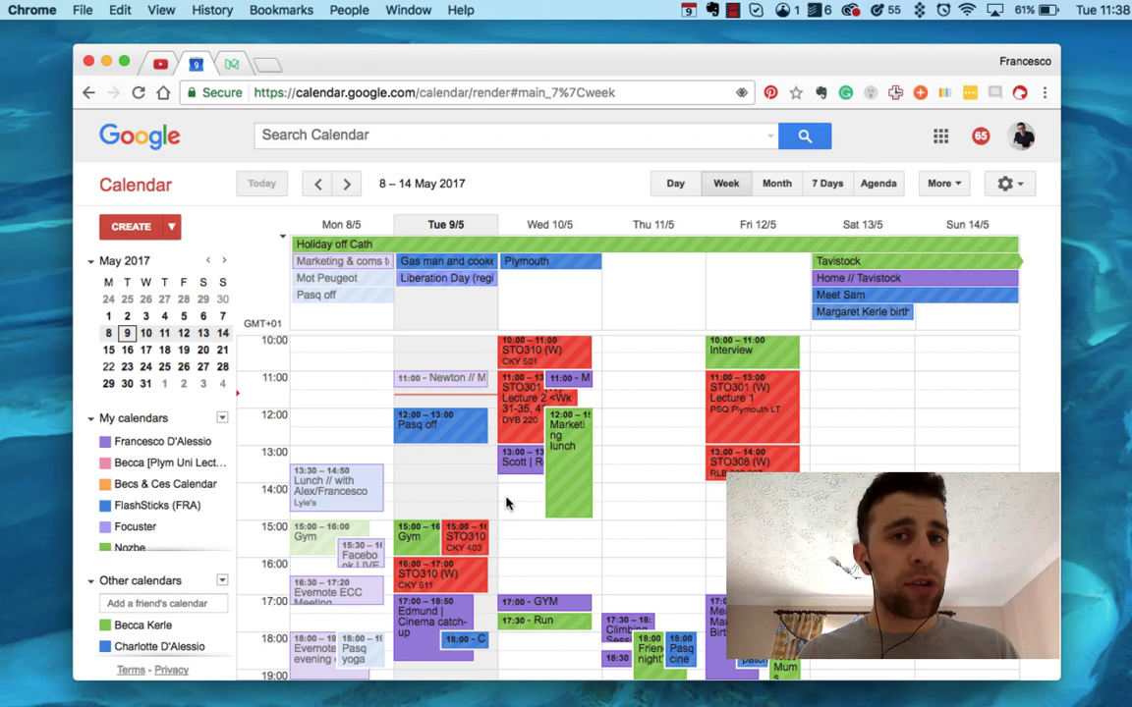
# Step: Check the event details of Tuesday's 15:00 STO310 tutorial once more and close them
pyautogui.scroll(-2, 506, 503)
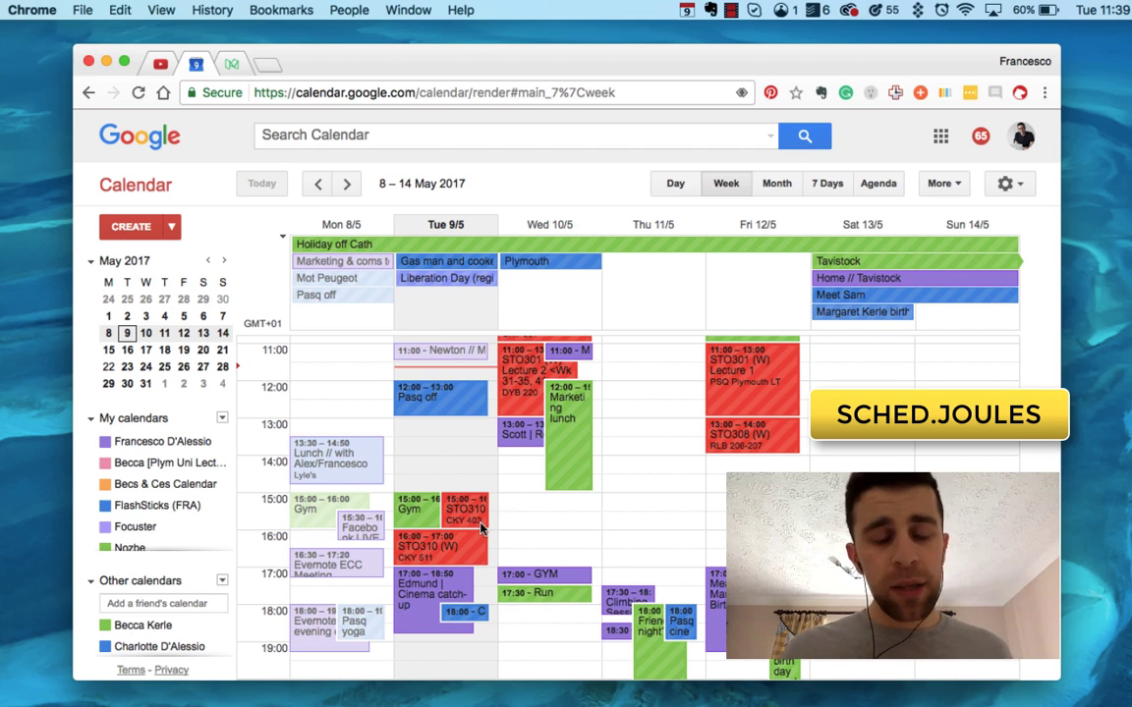
pyautogui.click(478, 527)
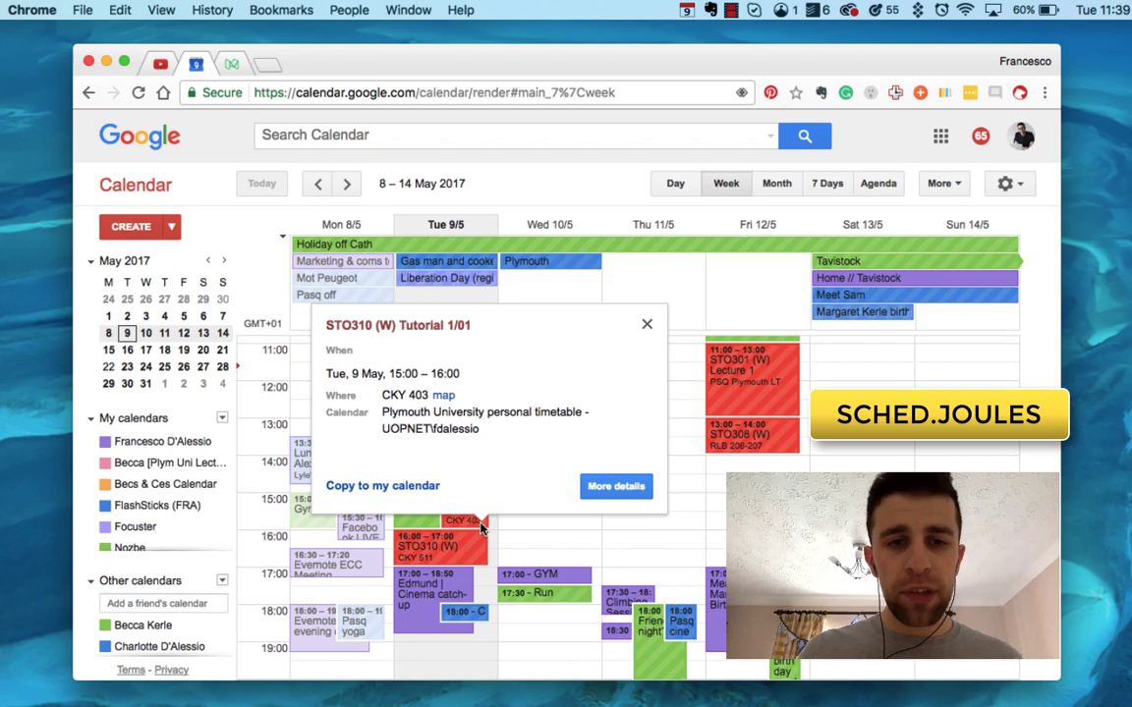
pyautogui.click(646, 325)
pyautogui.scroll(2, 589, 454)
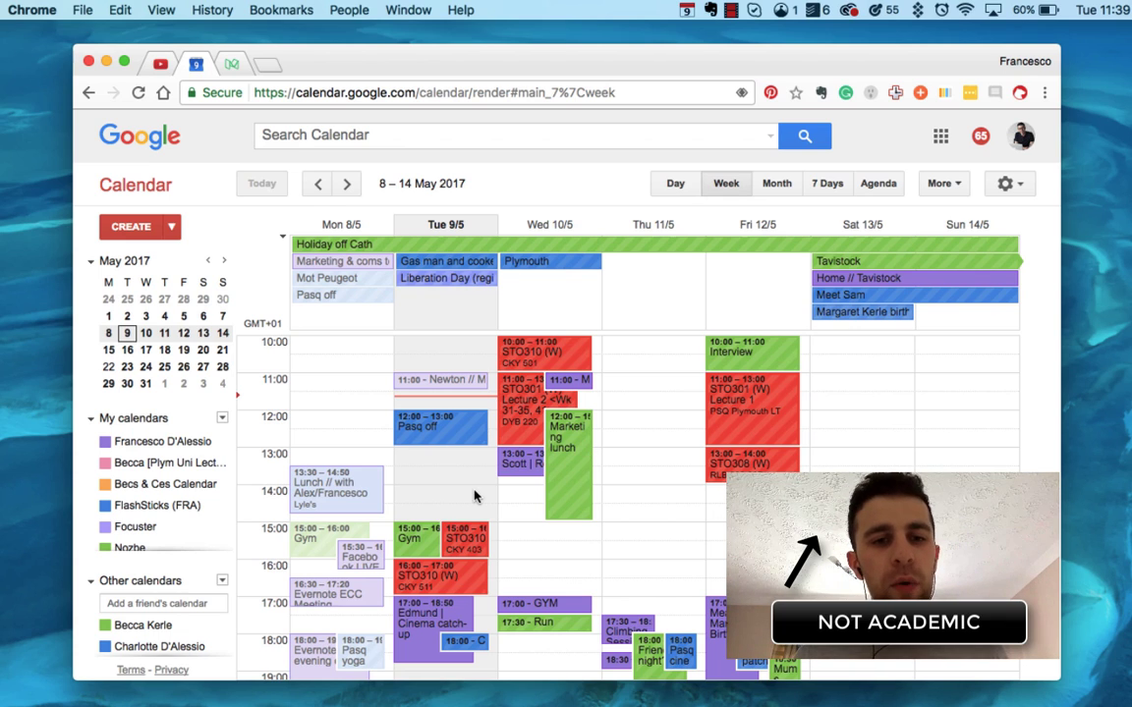
# Step: View the details of Wednesday's 12:00 Marketing lunch event and close them
pyautogui.scroll(-1, 457, 516)
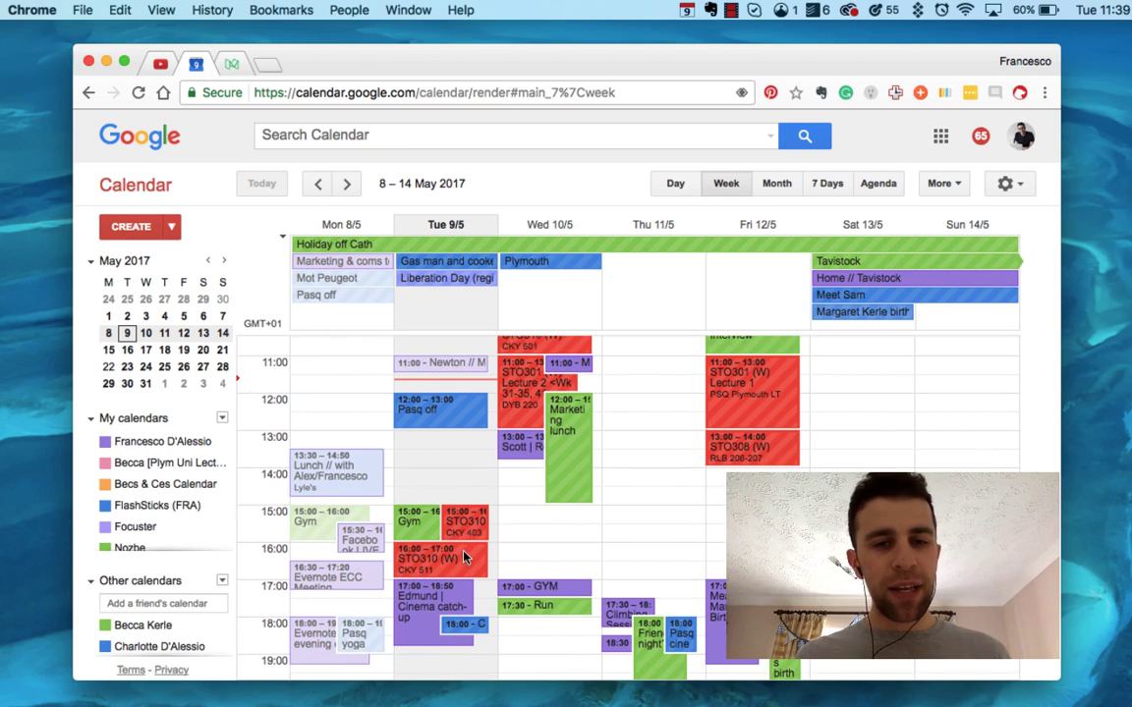
pyautogui.click(568, 464)
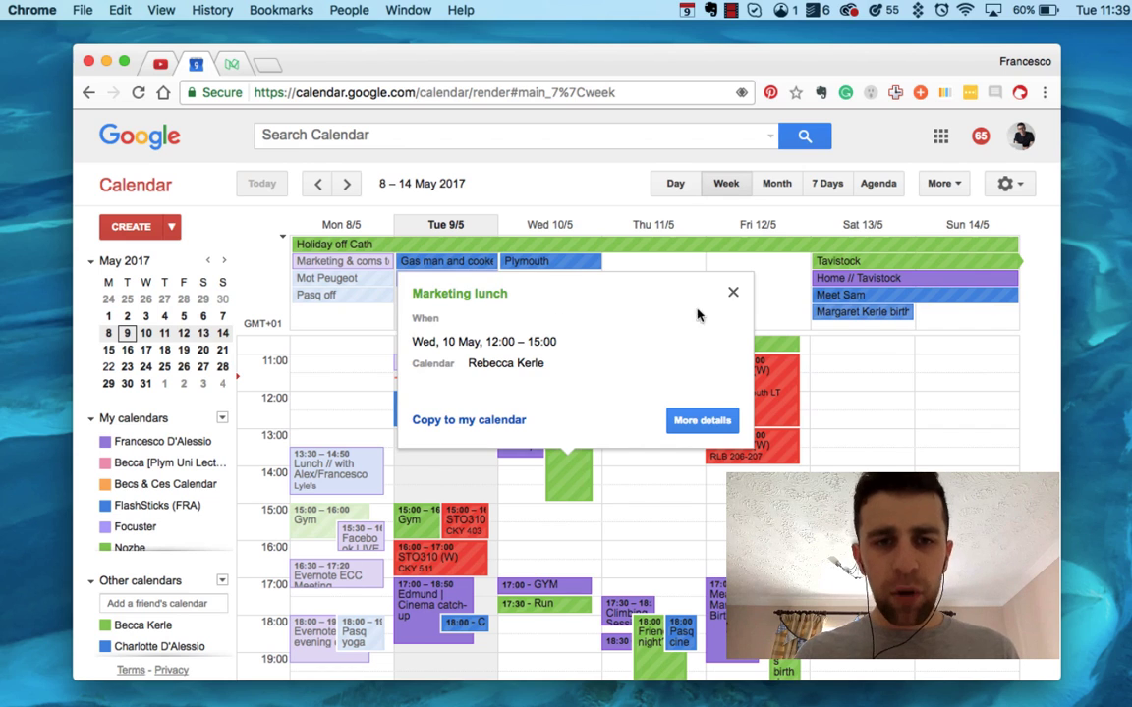
pyautogui.click(730, 293)
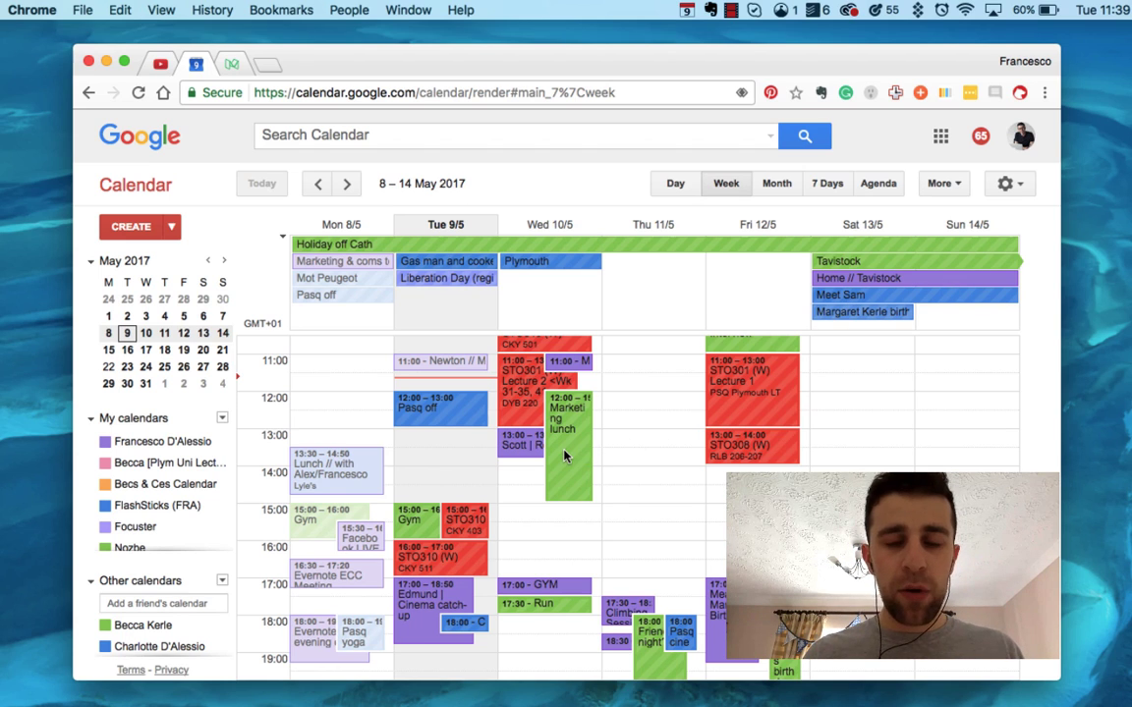
pyautogui.scroll(-2, 565, 455)
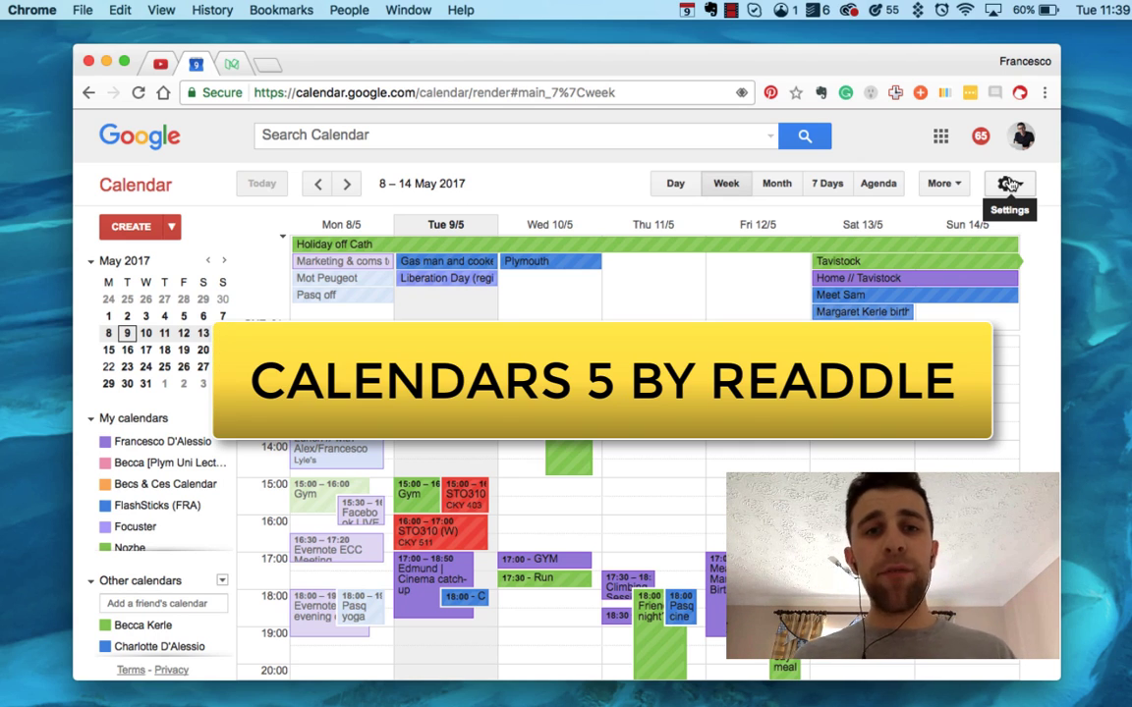
# Step: Open the Google Calendar settings and show the list of calendars
pyautogui.click(1006, 183)
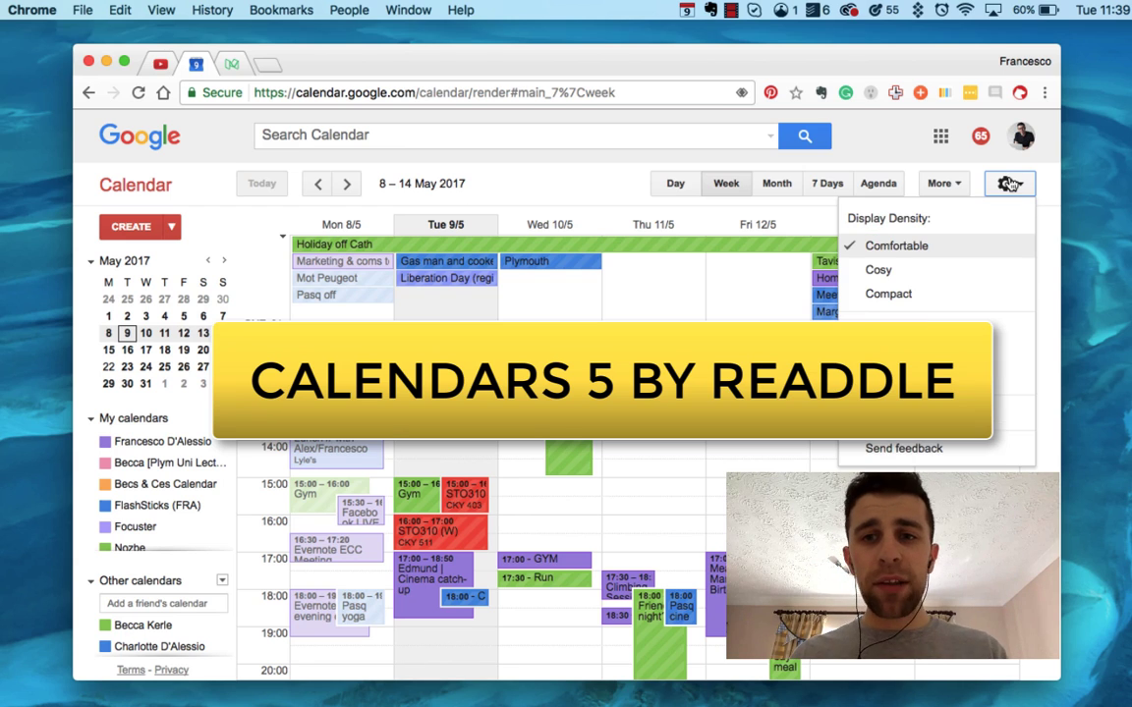
pyautogui.click(931, 328)
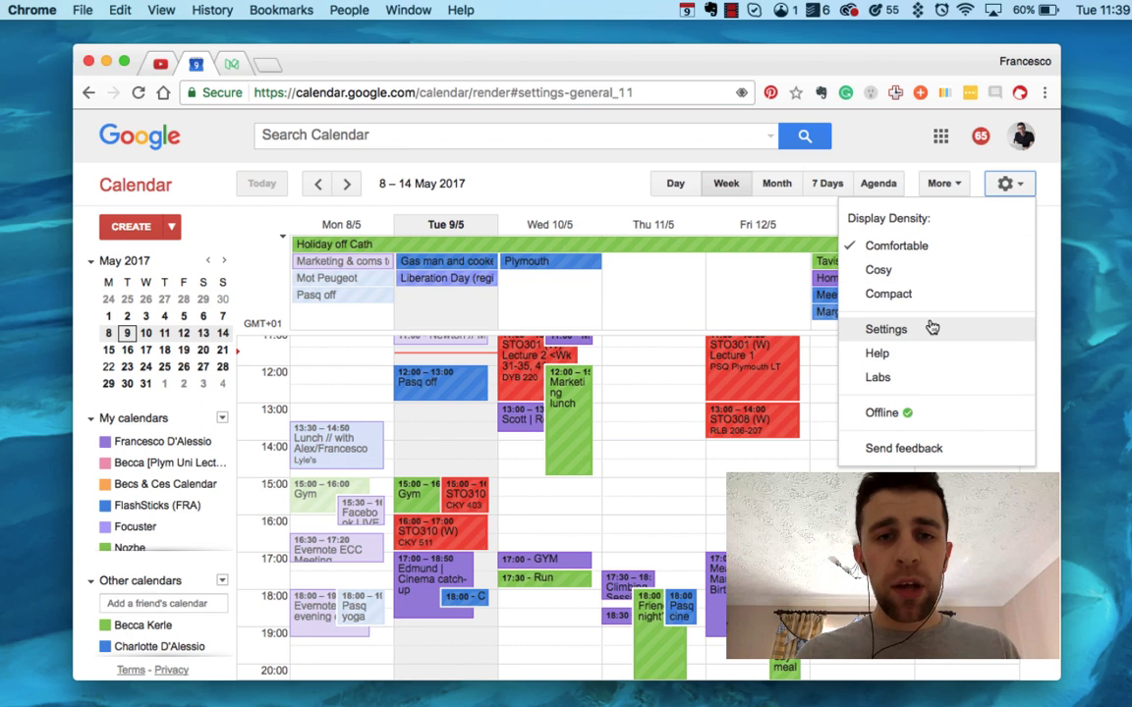
pyautogui.scroll(-5, 536, 406)
pyautogui.scroll(5, 536, 406)
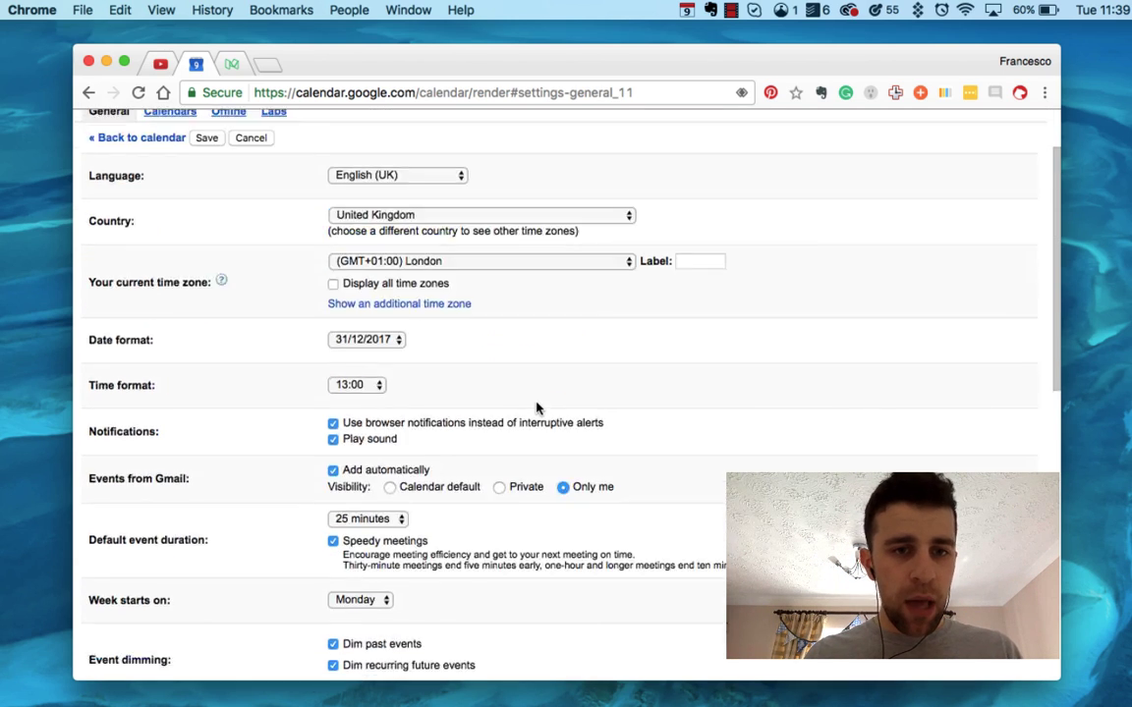
pyautogui.click(190, 208)
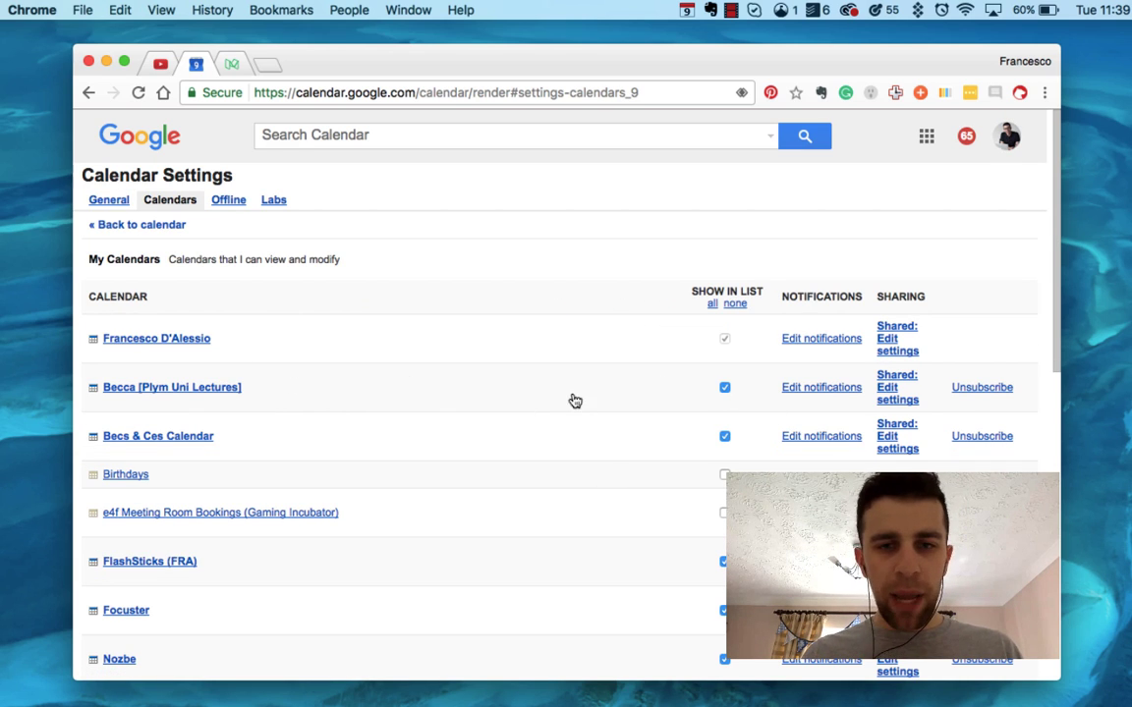
# Step: Look through the calendars listed under My Calendars and Other Calendars, including their show-in-list, notification and sharing options
pyautogui.scroll(-1, 601, 490)
pyautogui.scroll(-5, 601, 490)
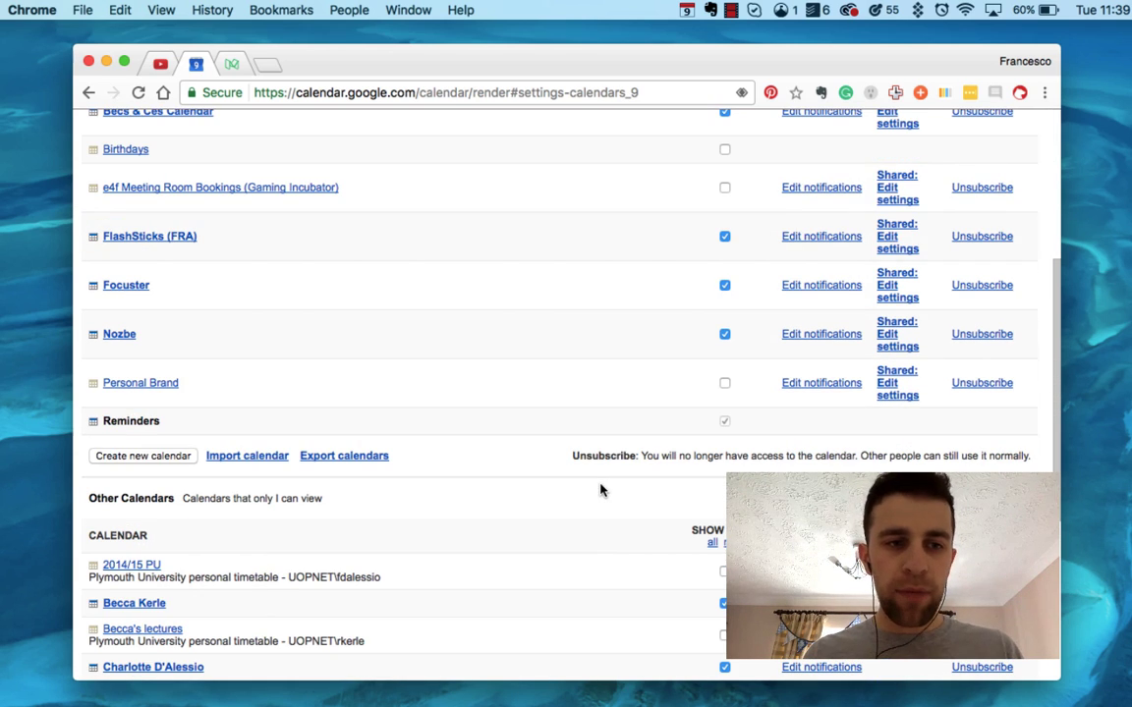
pyautogui.scroll(-3, 602, 491)
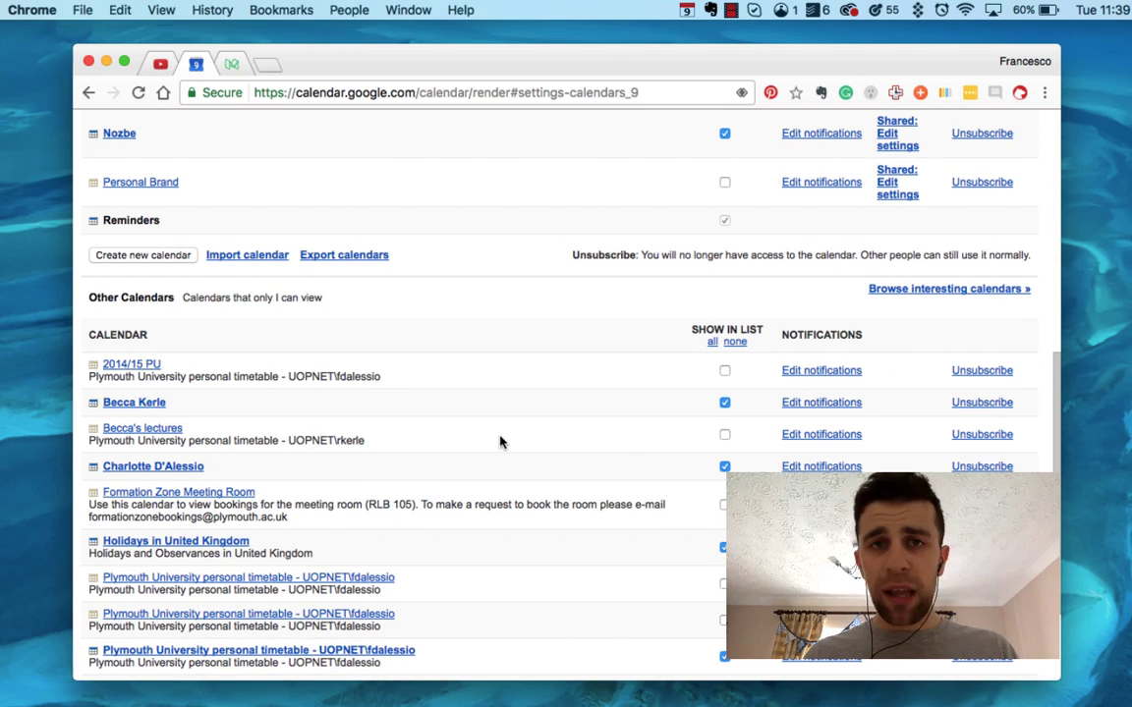
pyautogui.scroll(-2, 499, 442)
pyautogui.scroll(3, 499, 442)
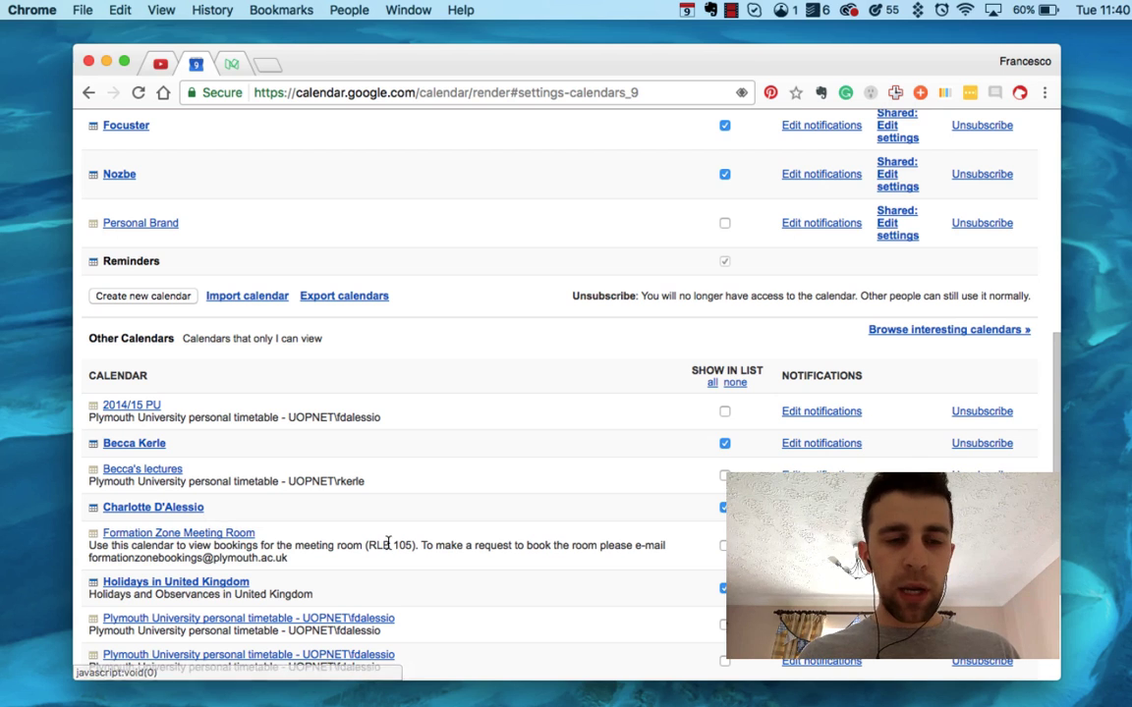
pyautogui.scroll(-1, 385, 487)
pyautogui.scroll(-3, 385, 487)
pyautogui.scroll(12, 386, 488)
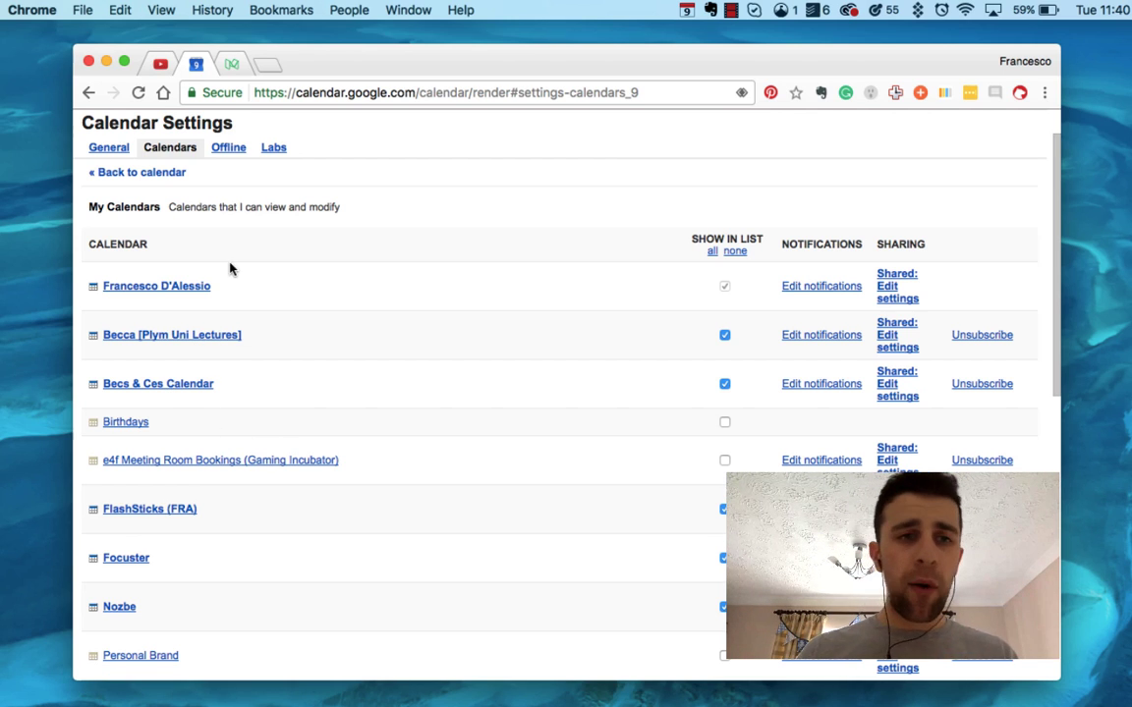
# Step: View the General calendar settings and return to the week calendar without changing anything
pyautogui.scroll(2, 230, 263)
pyautogui.click(115, 203)
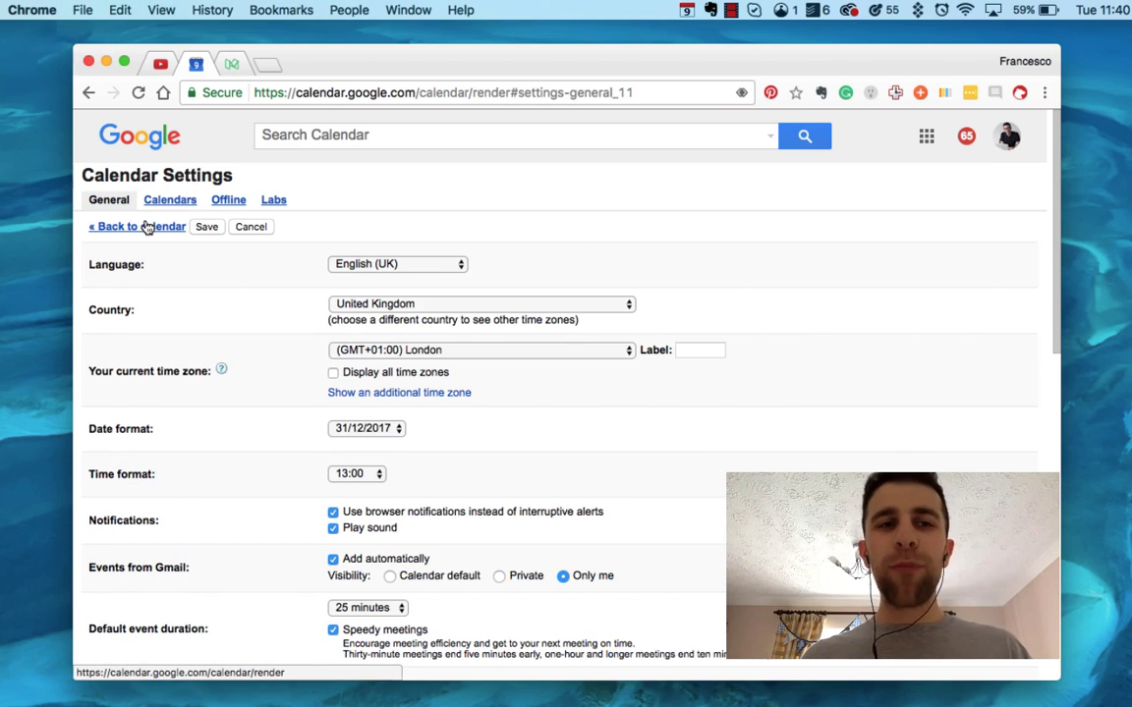
pyautogui.click(145, 227)
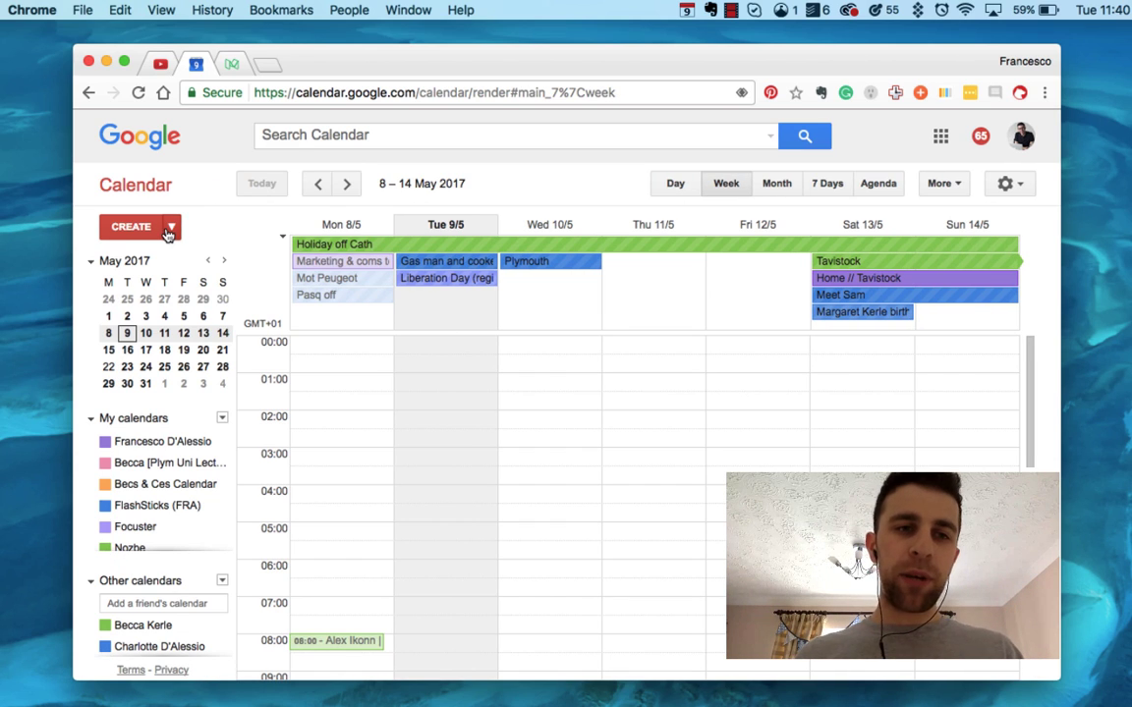
# Step: View the details of Monday's 08:00 Questions event and close them
pyautogui.scroll(-10, 462, 465)
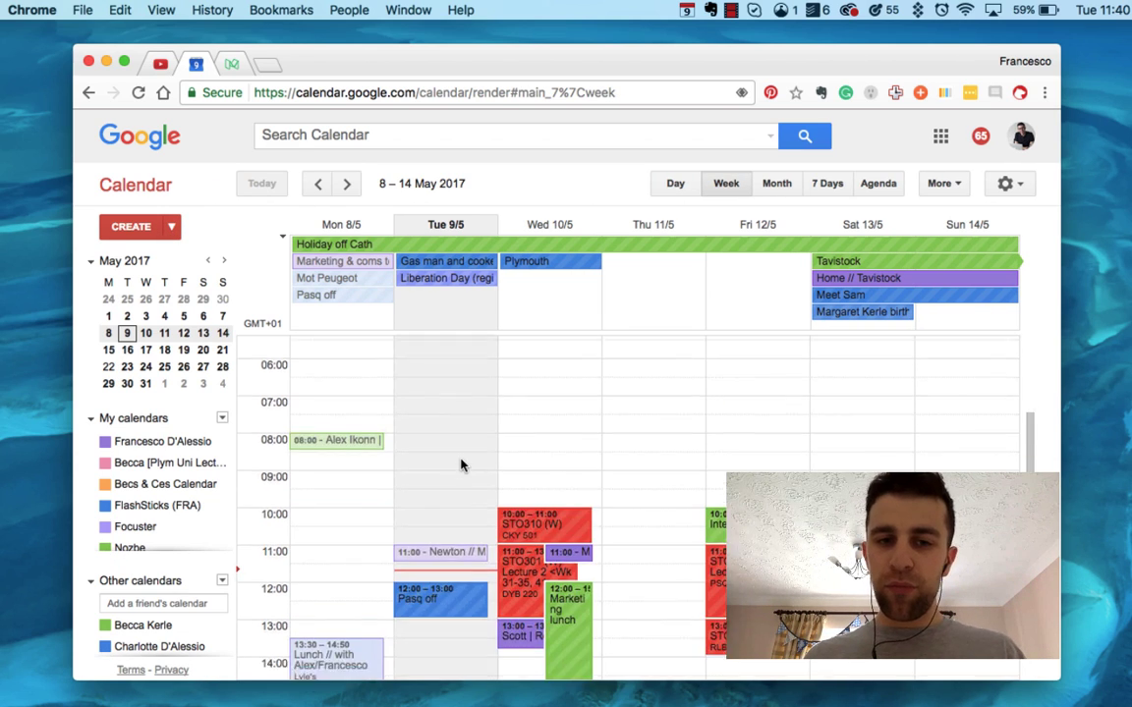
pyautogui.scroll(3, 461, 465)
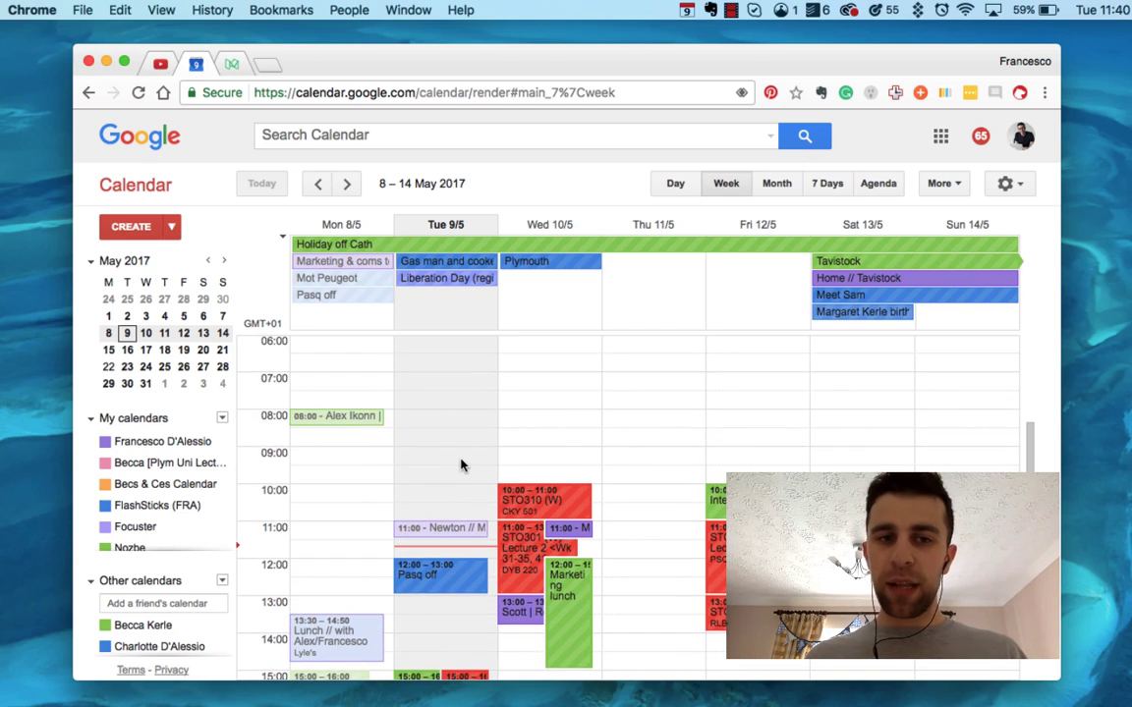
pyautogui.scroll(-3, 414, 412)
pyautogui.scroll(4, 414, 411)
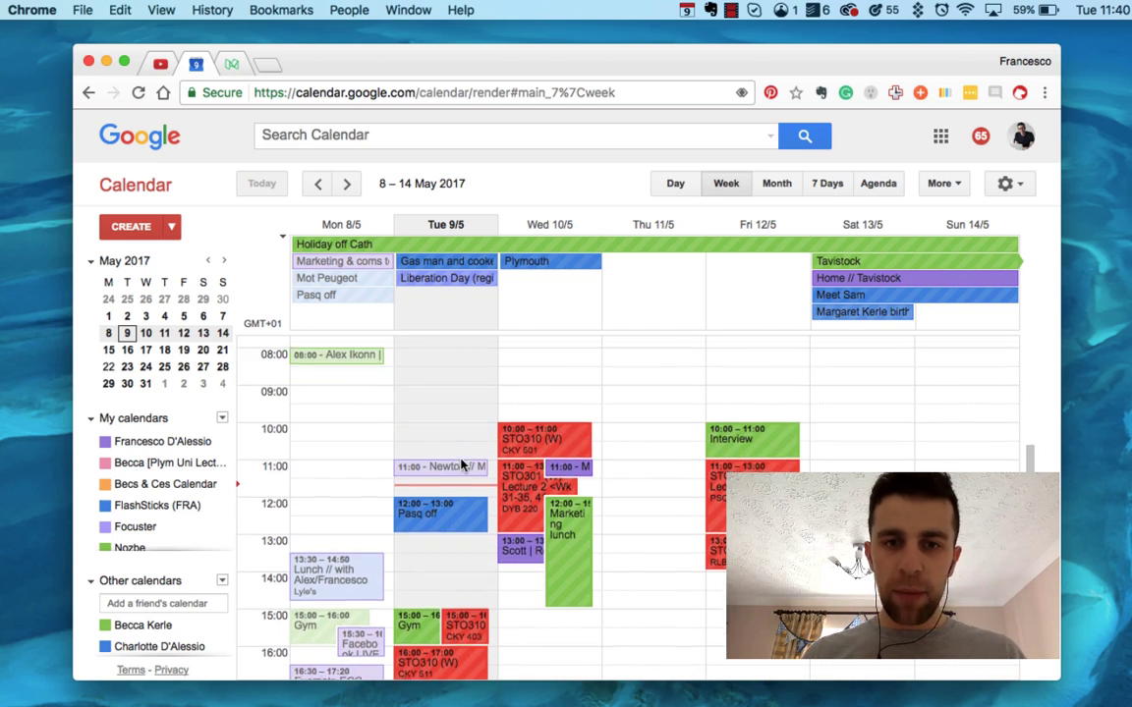
pyautogui.click(361, 365)
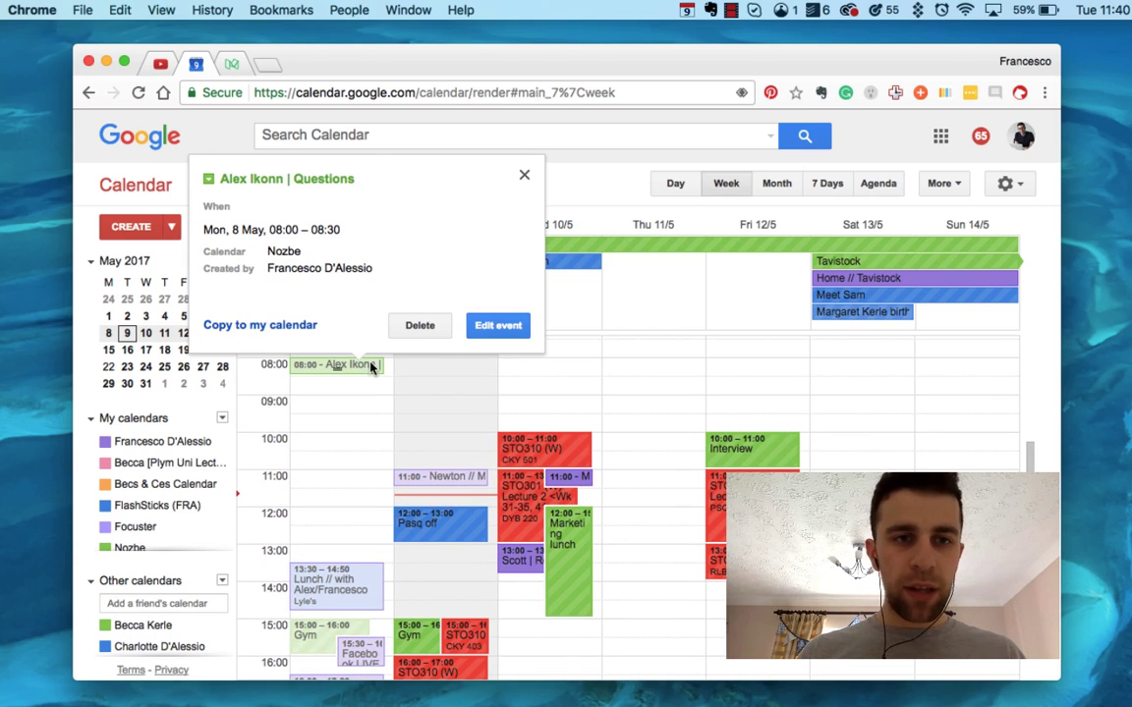
pyautogui.click(523, 177)
# Step: Look over the week's daytime events, show the whole month of May 2017 and switch back to the week view
pyautogui.scroll(-2, 485, 407)
pyautogui.scroll(-2, 485, 407)
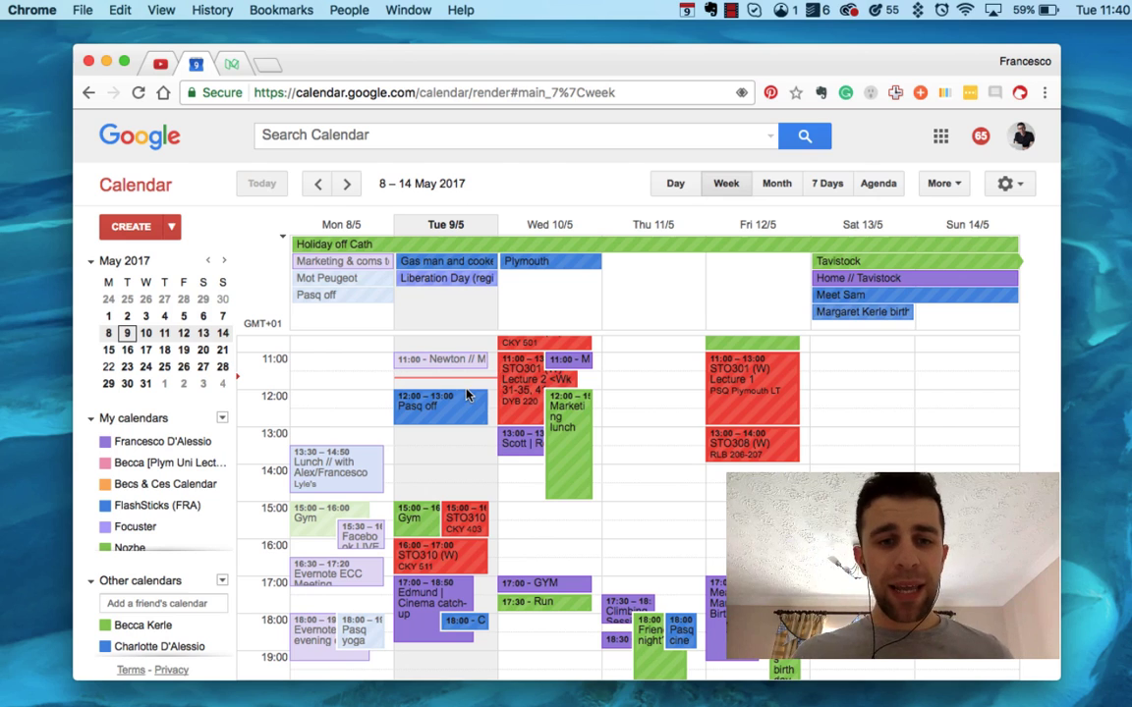
pyautogui.scroll(2, 420, 349)
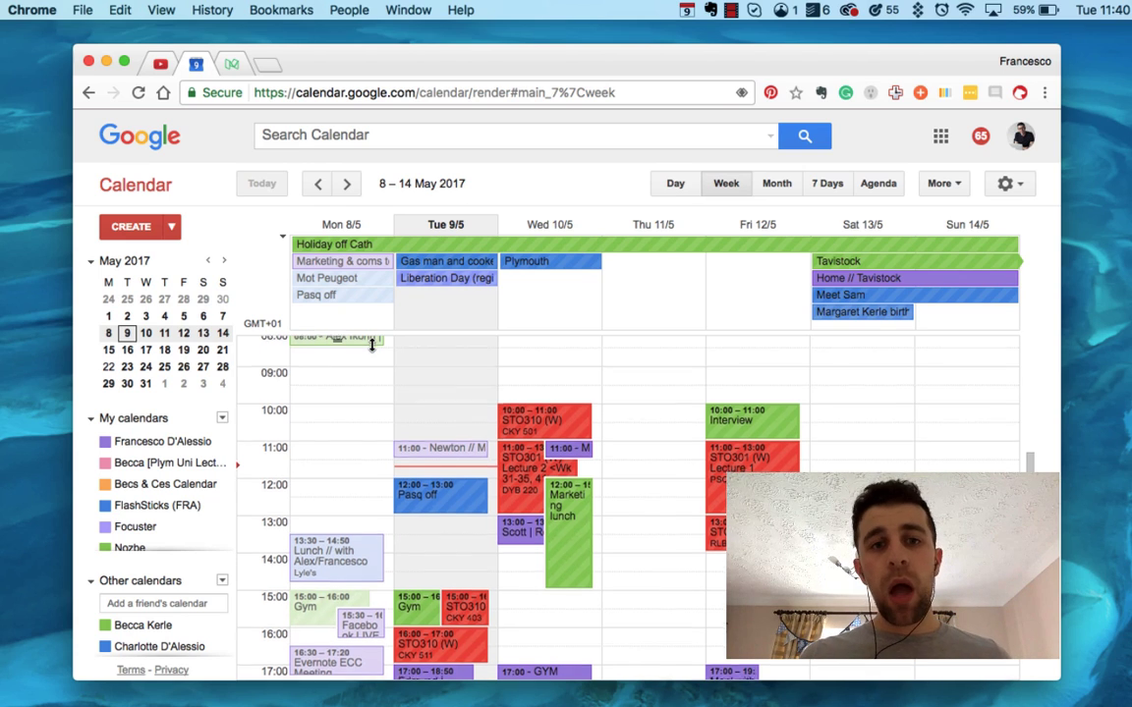
pyautogui.scroll(-2, 391, 354)
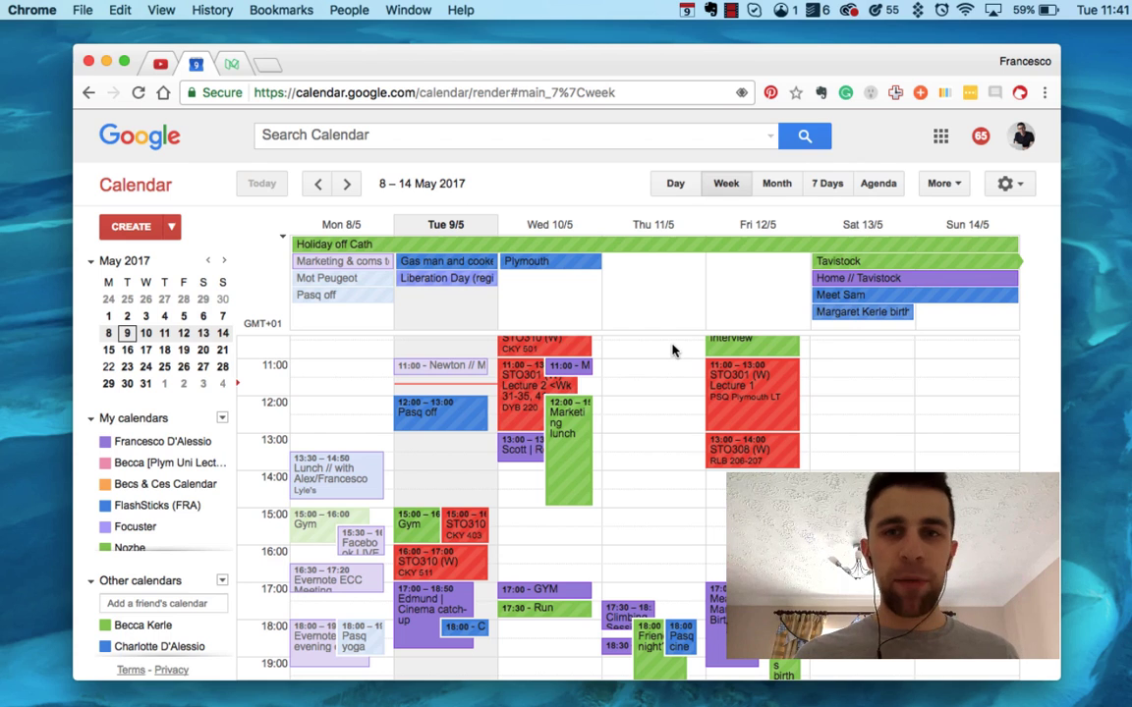
pyautogui.click(777, 184)
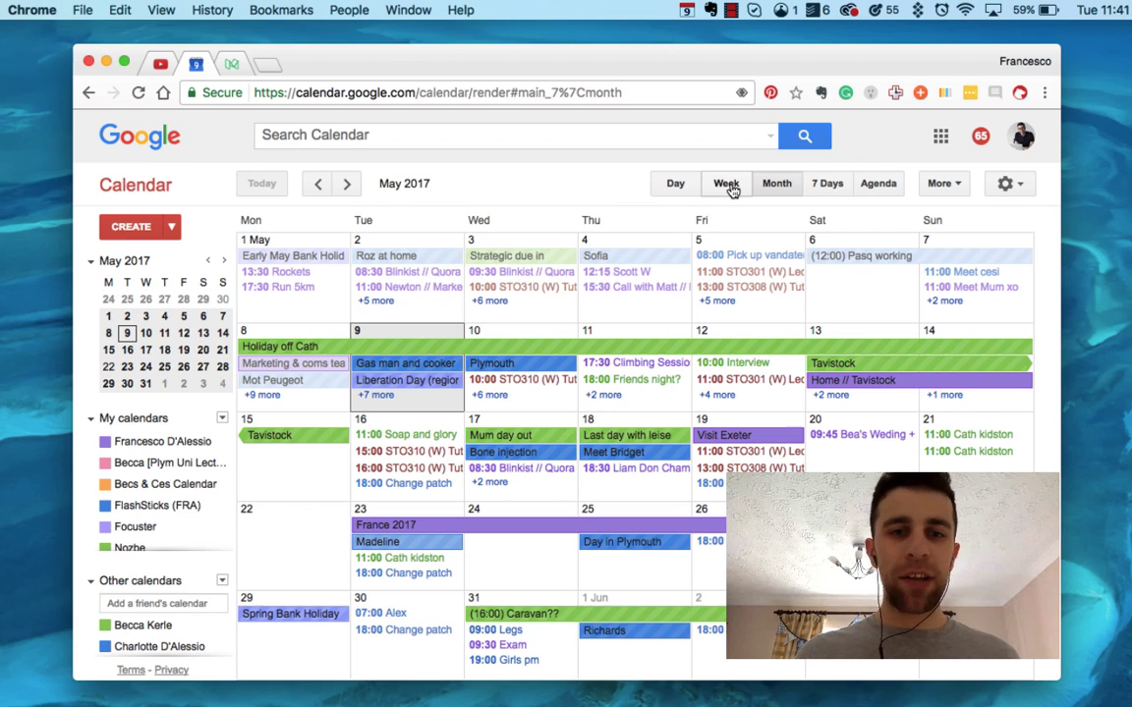
pyautogui.click(727, 184)
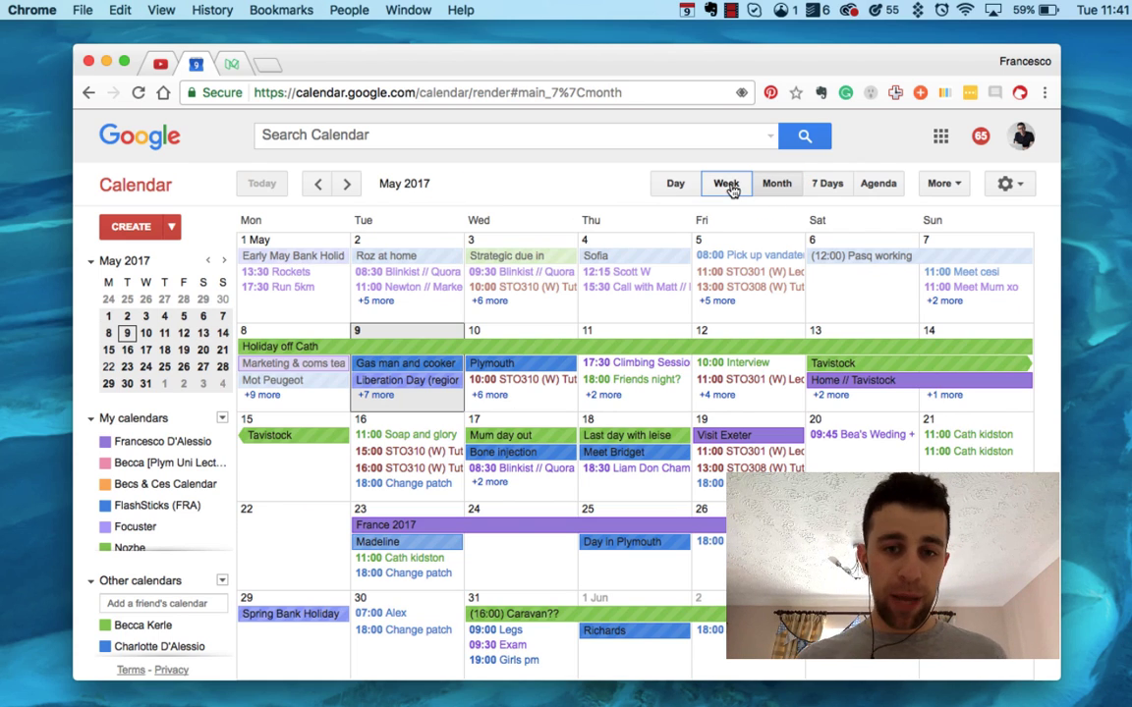